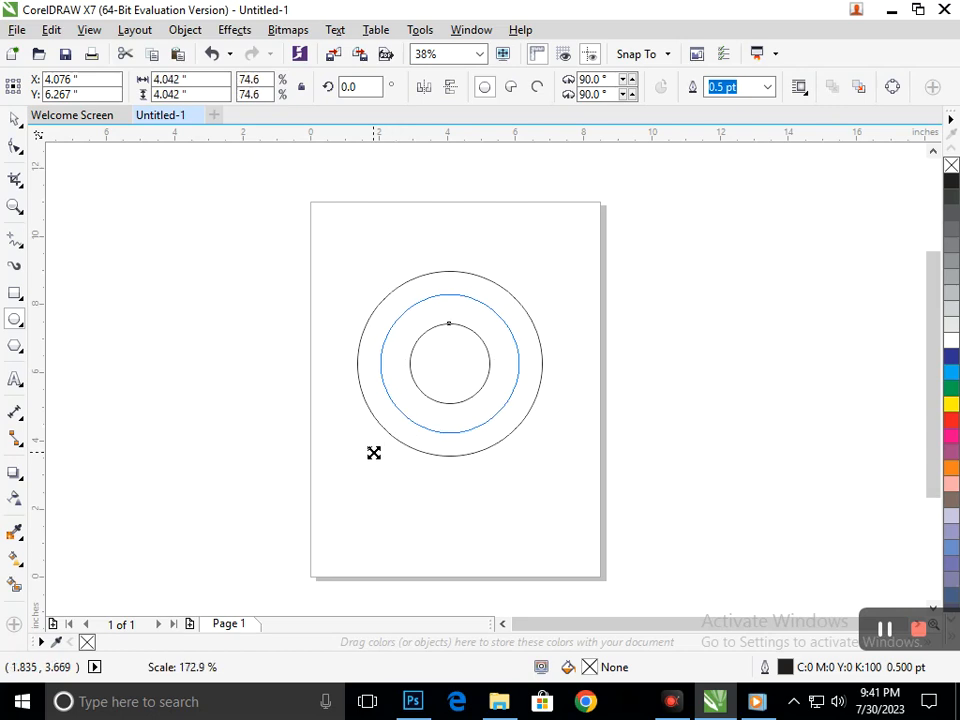
Redo the scaled copies of the outer circle to form three concentric circles, the innermost about 2.34 inches wide
key("ctrl+z")
key("ctrl+z")
key("ctrl+z")
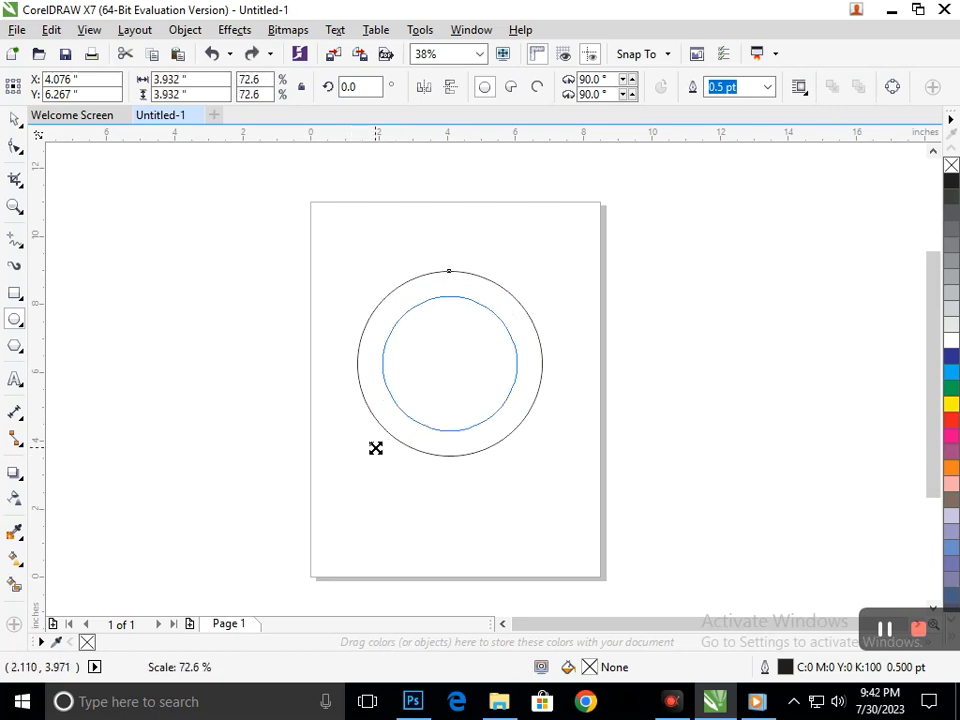
key("ctrl+d")
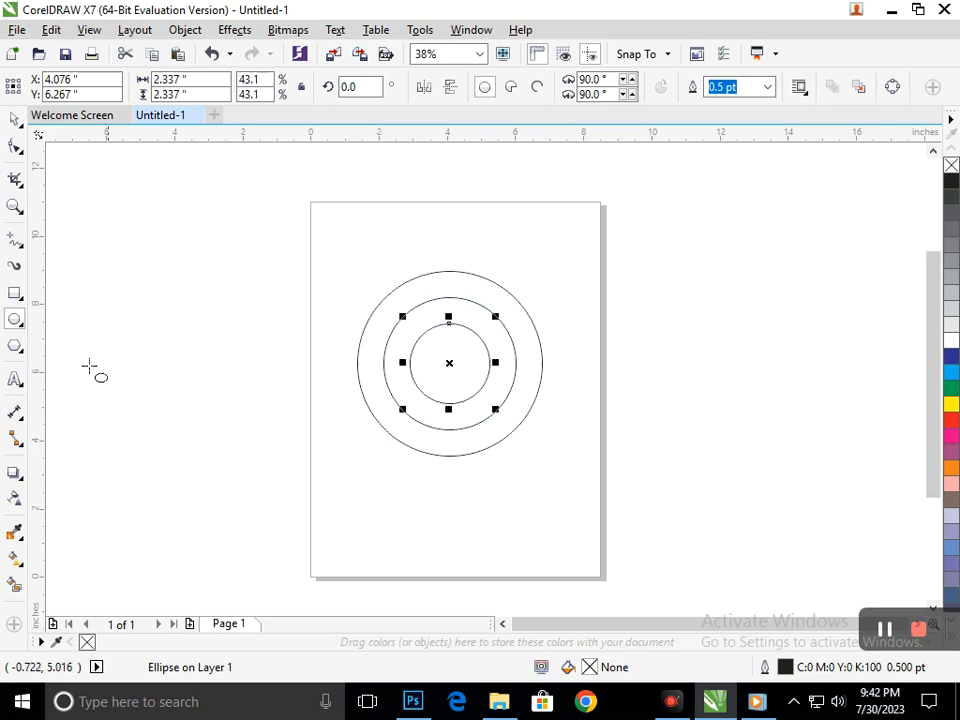
left_click(15, 119)
left_click(153, 329)
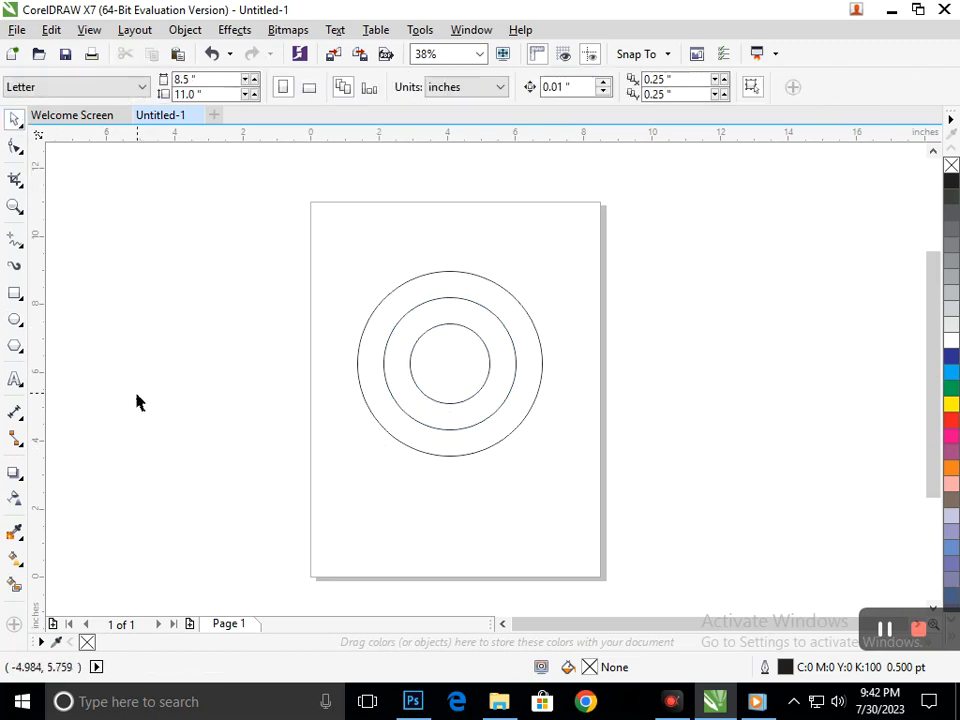
Draw a rectangle about 1.51 by 4.3 inches downward from the inner circle's left edge, spanning to the outer circle's left edge
left_click(14, 293)
left_click_drag(409, 363, 358, 511)
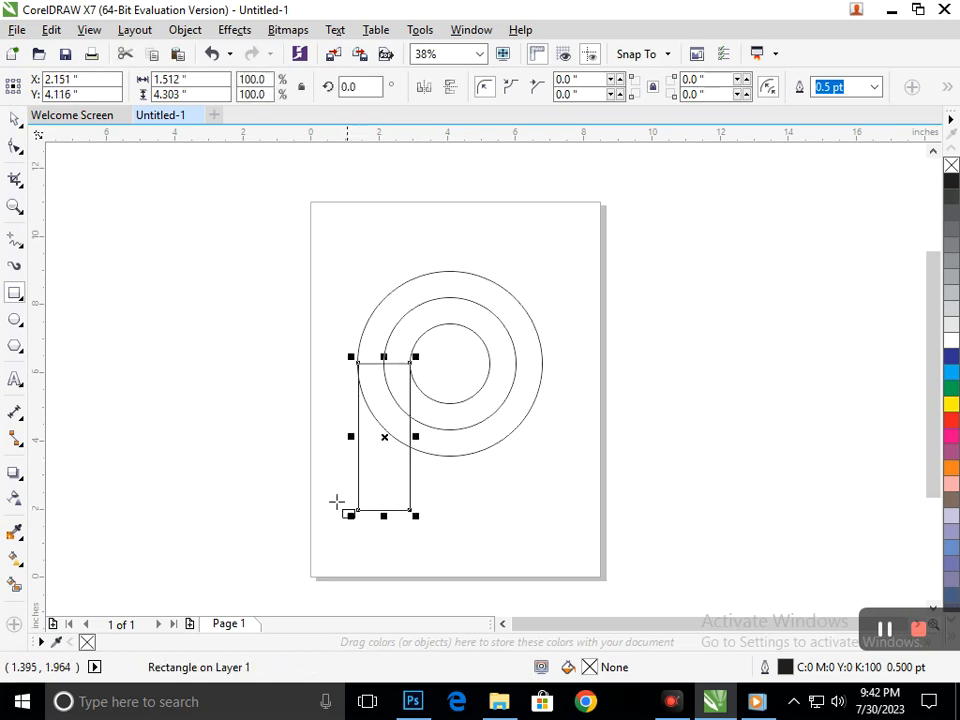
left_click(18, 120)
left_click(85, 289)
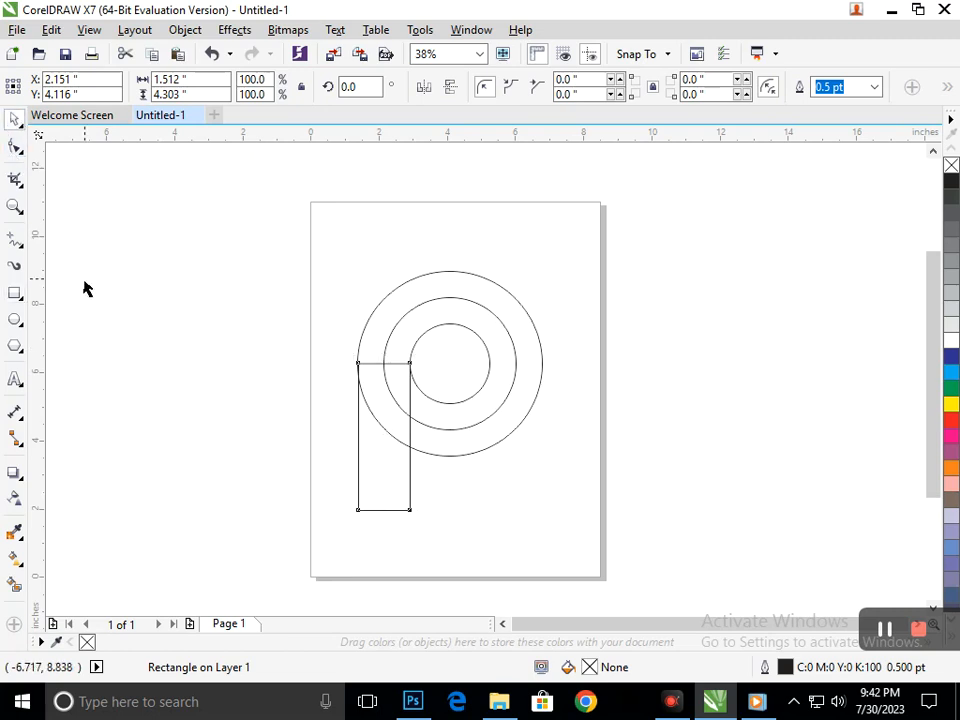
Draw a vertical two-point line about 4.72 inches long from the middle circle's left edge down past the rectangle's bottom
left_click(20, 182)
left_click(81, 219)
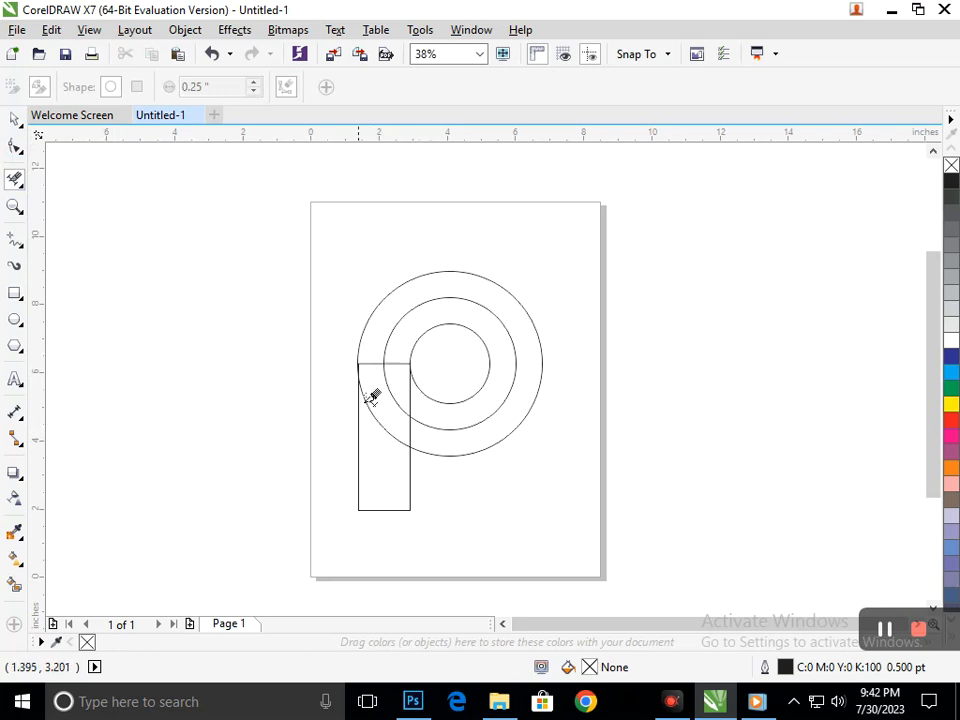
left_click(24, 250)
left_click(84, 262)
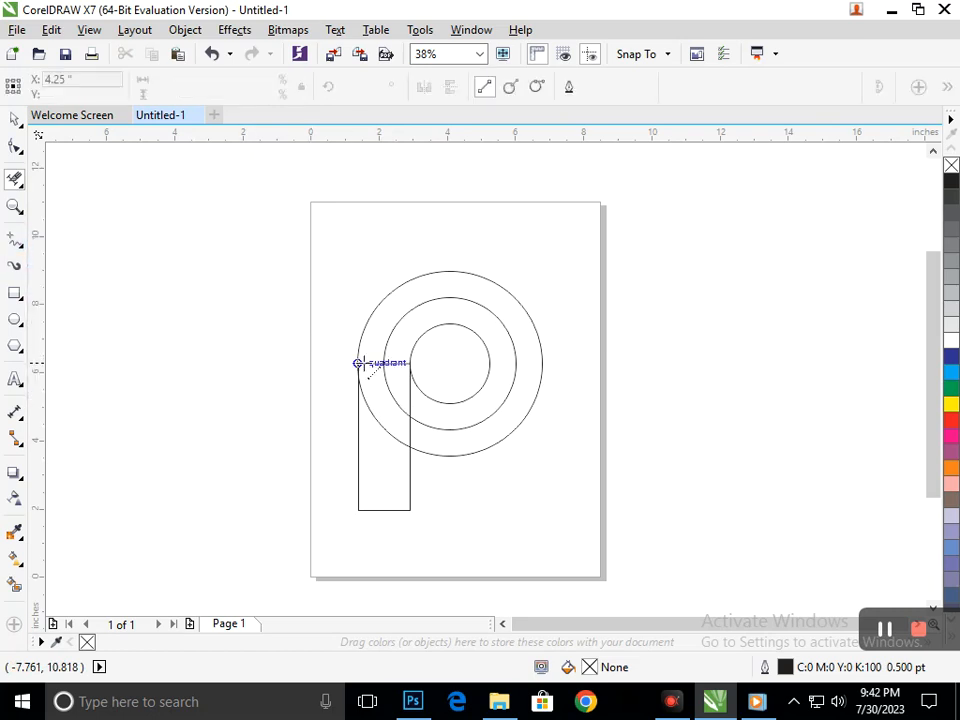
left_click_drag(383, 362, 383, 522)
Try deleting the outer circle's arc and the rectangle's top edge within the left half of the stem using Virtual Segment Delete
left_click(15, 179)
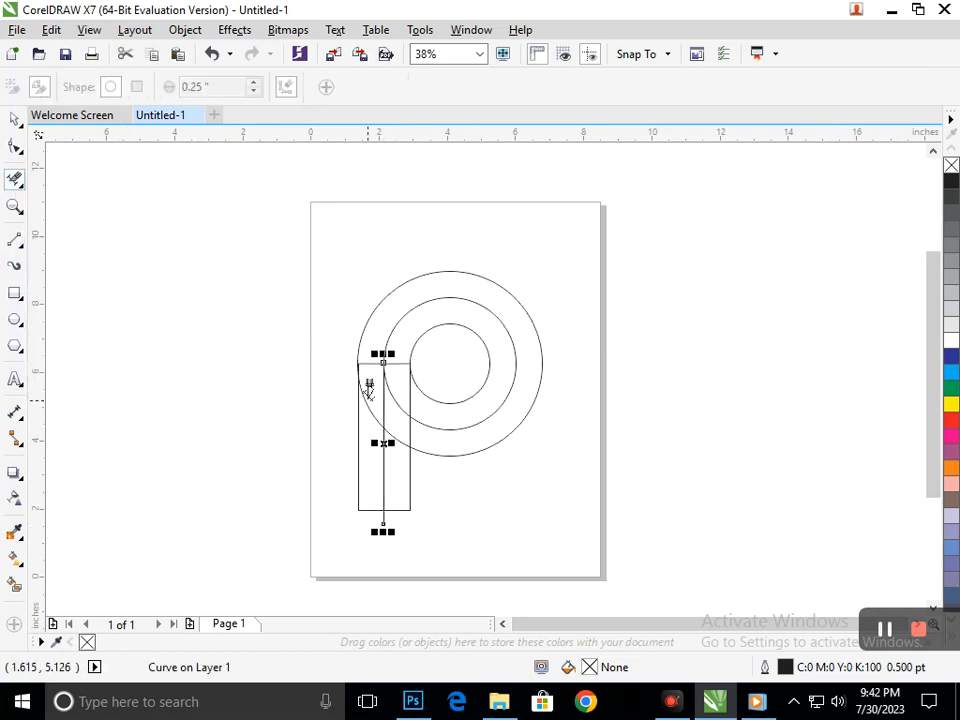
left_click_drag(326, 352, 499, 436)
left_click_drag(281, 206, 281, 244)
left_click_drag(253, 392, 272, 497)
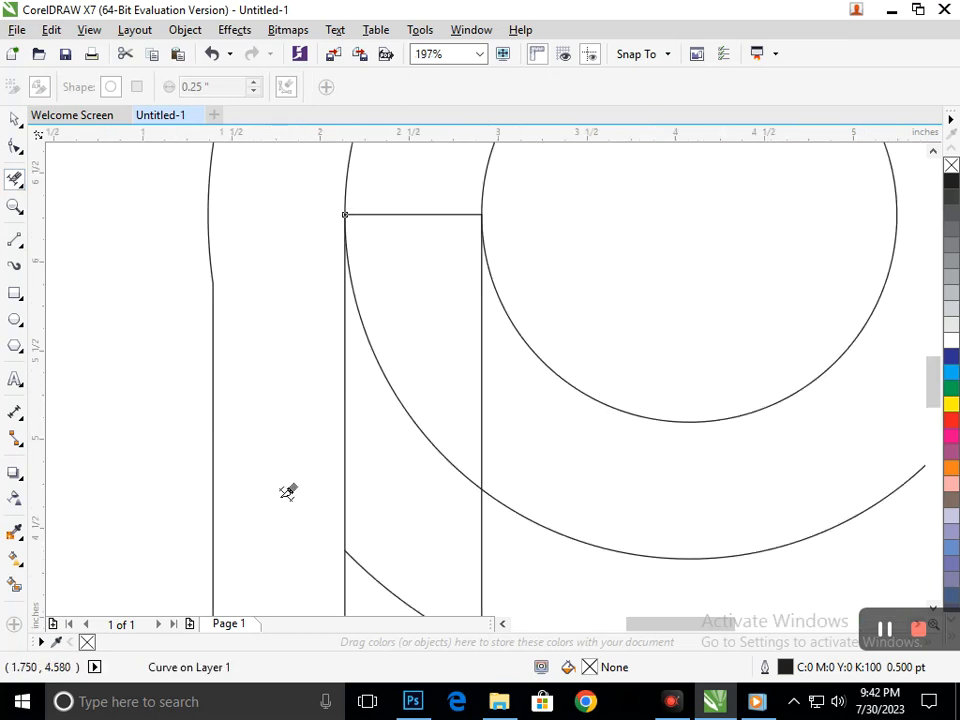
key("shift+F4")
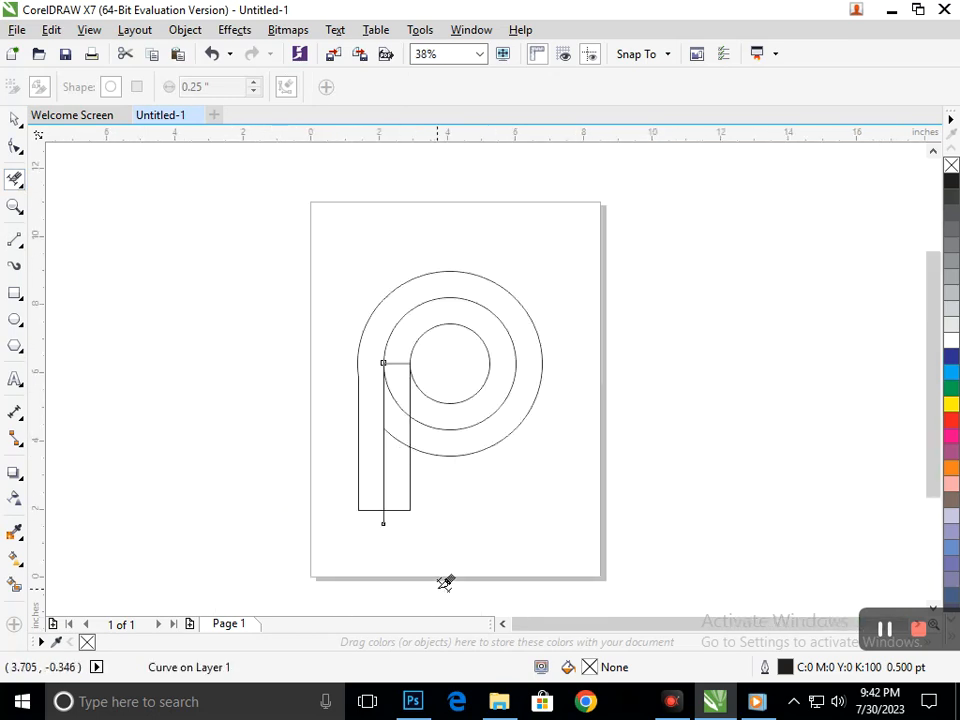
Stretch the rectangle's left side to meet the outer circle's left edge, making the rectangle about 1.54 inches wide
scroll(471, 439, "up", 5)
key("space")
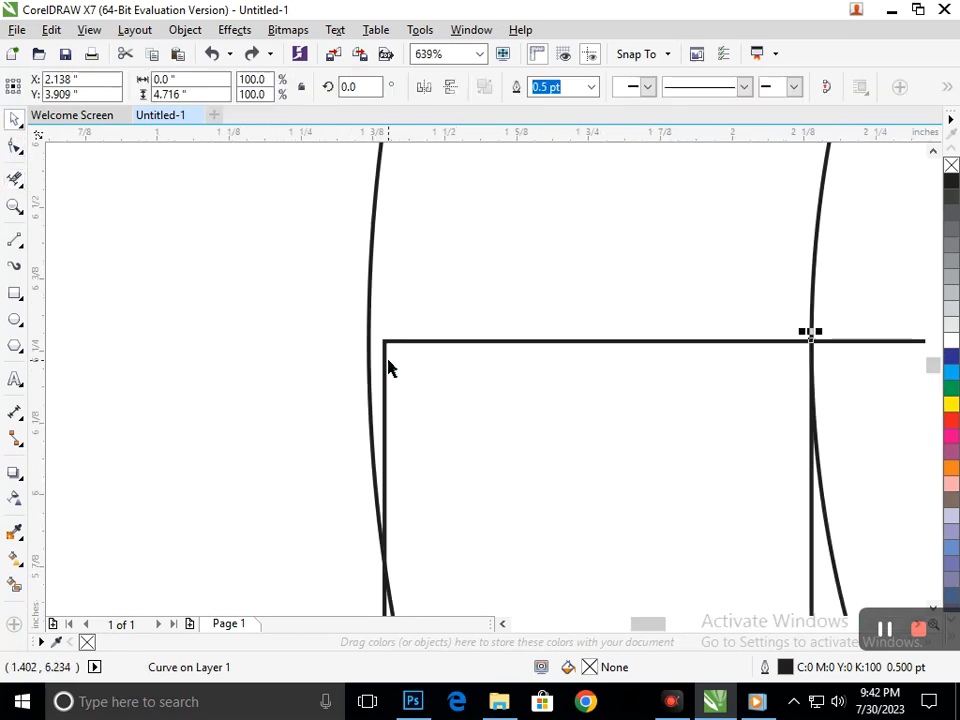
left_click(383, 382)
scroll(362, 470, "down", 3)
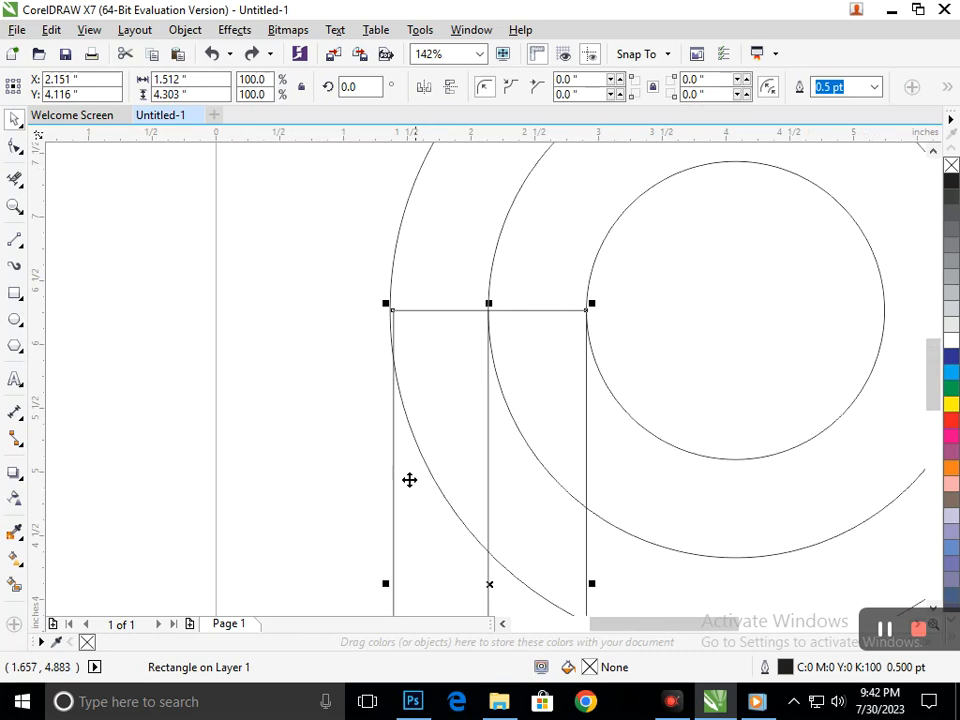
left_click_drag(386, 590, 383, 600)
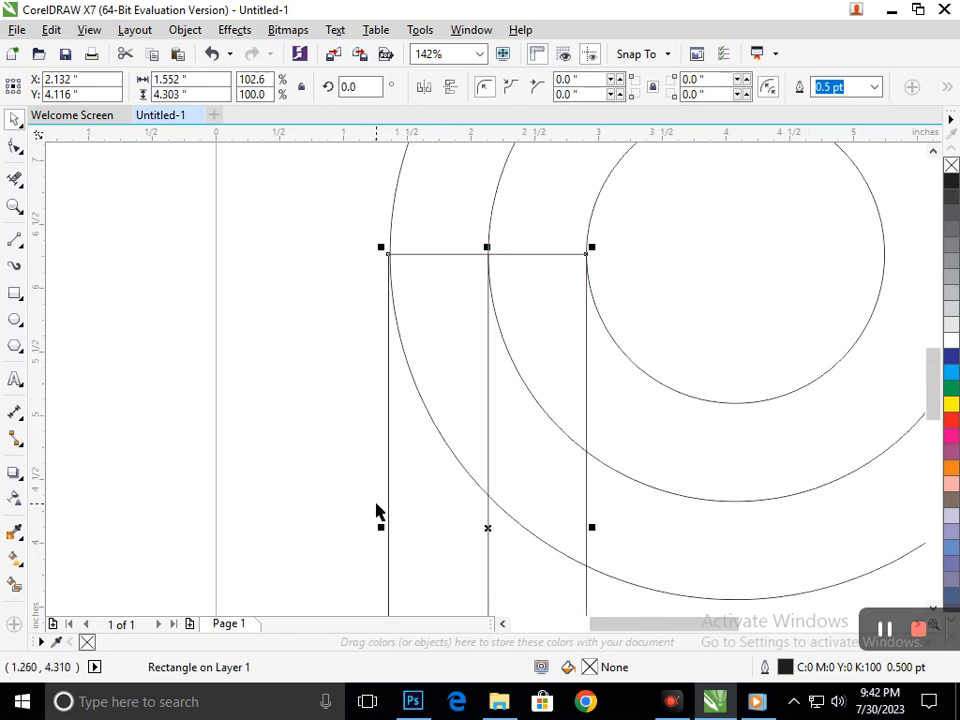
key("F2")
left_click_drag(354, 217, 442, 338)
key("F3")
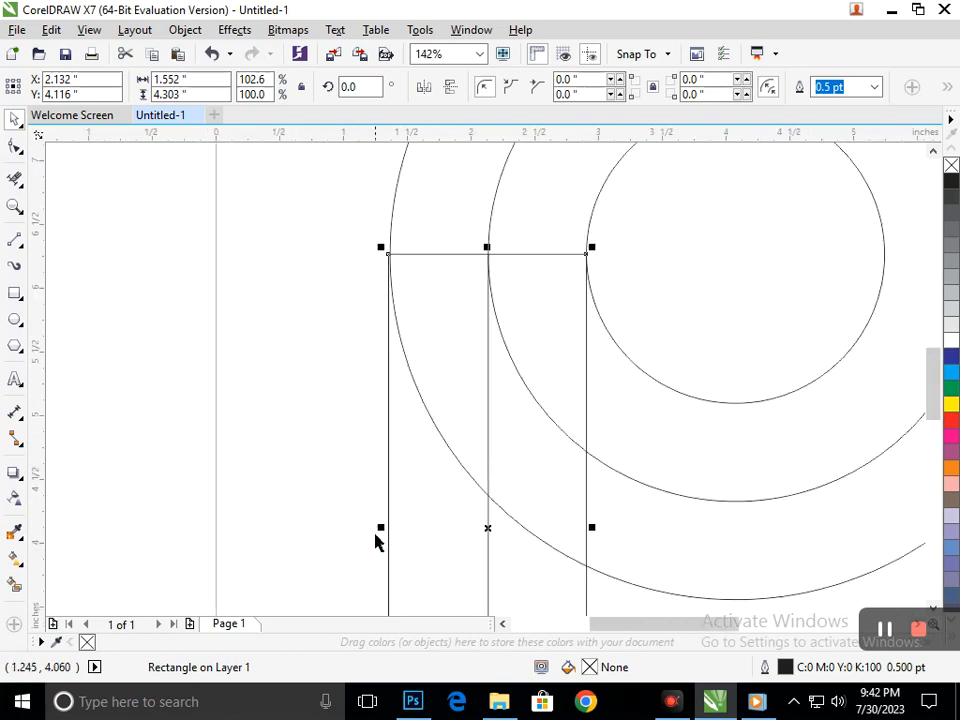
scroll(375, 541, "up", 8)
left_click_drag(319, 353, 357, 398)
scroll(540, 478, "down", 4)
scroll(540, 478, "down", 4)
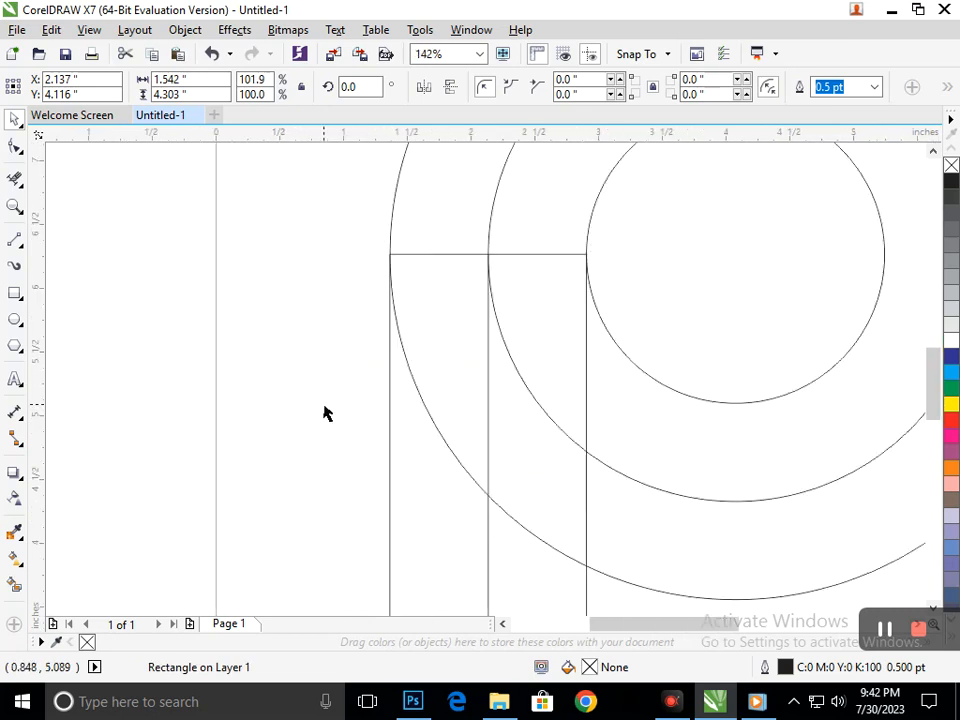
left_click(353, 410)
Delete the outer circle's arc and the rectangle's top edge within the left half of the stem using Virtual Segment Delete
key("F2")
left_click_drag(340, 218, 482, 294)
key("F2")
left_click_drag(328, 339, 476, 412)
key("F3")
key("F3")
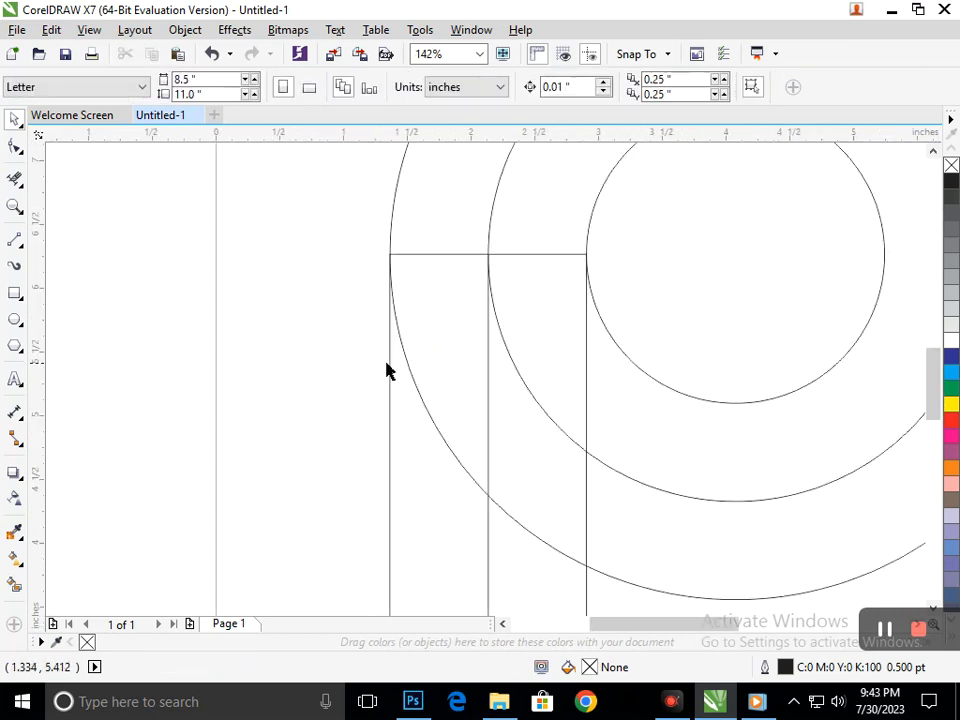
left_click(15, 180)
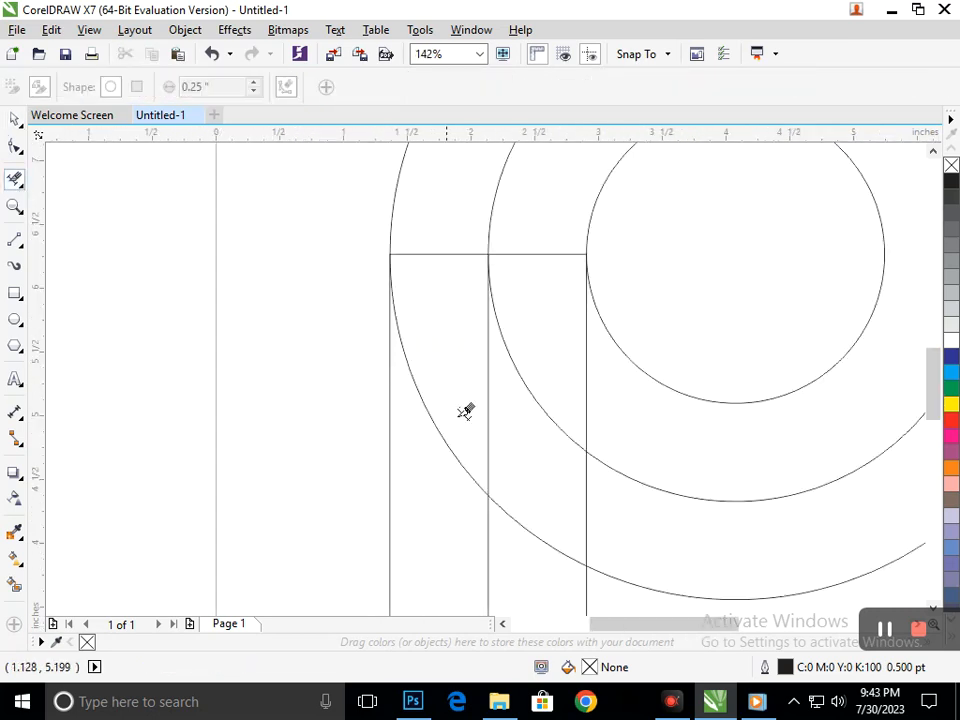
left_click_drag(428, 412, 428, 414)
left_click_drag(451, 286, 451, 288)
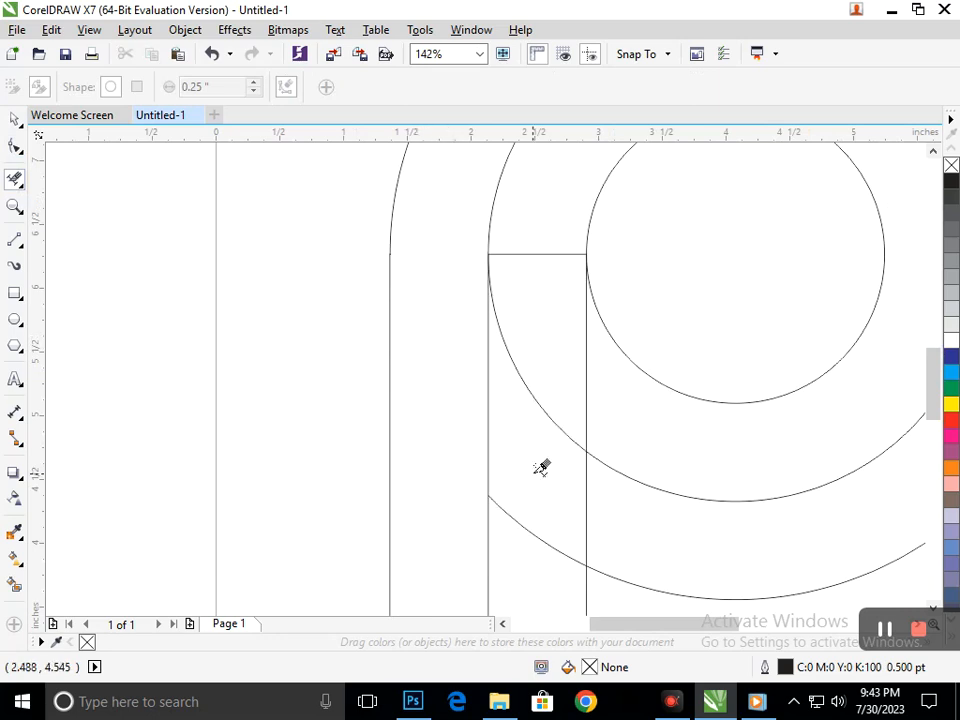
Delete the middle circle's arc inside the stem, the stem's right edge above that arc's end, and the line stub below the rectangle
key("shift+F4")
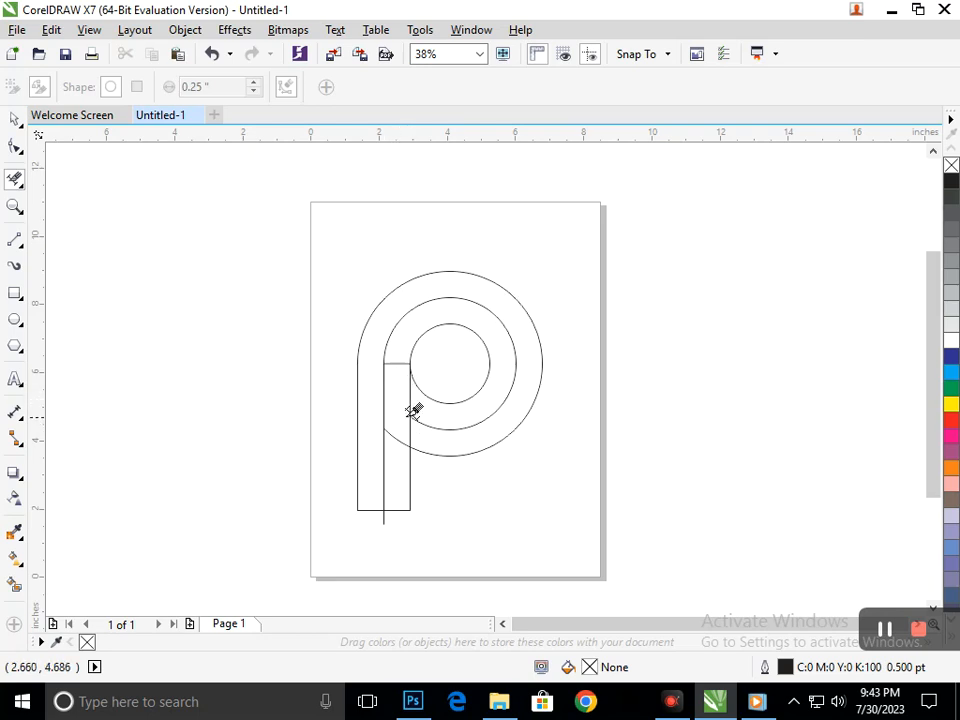
scroll(404, 389, "up", 3)
left_click_drag(410, 394, 462, 443)
scroll(500, 476, "down", 3)
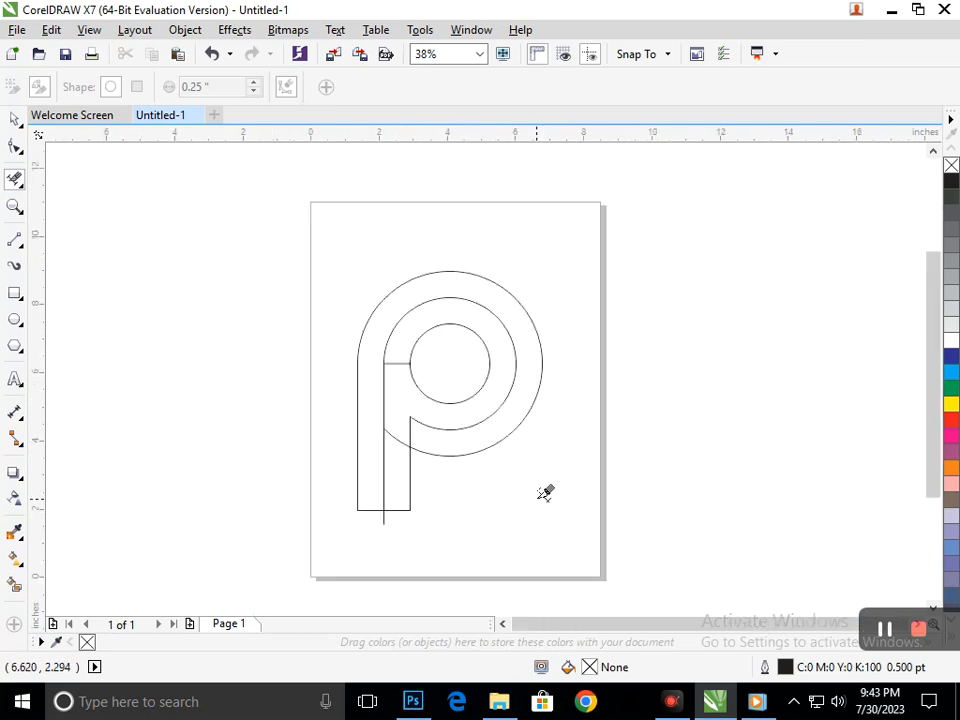
left_click_drag(334, 518, 536, 530)
Try filling the outer band, inner band and lower stem piece of the P in blue with Smart Fill
left_click(14, 585)
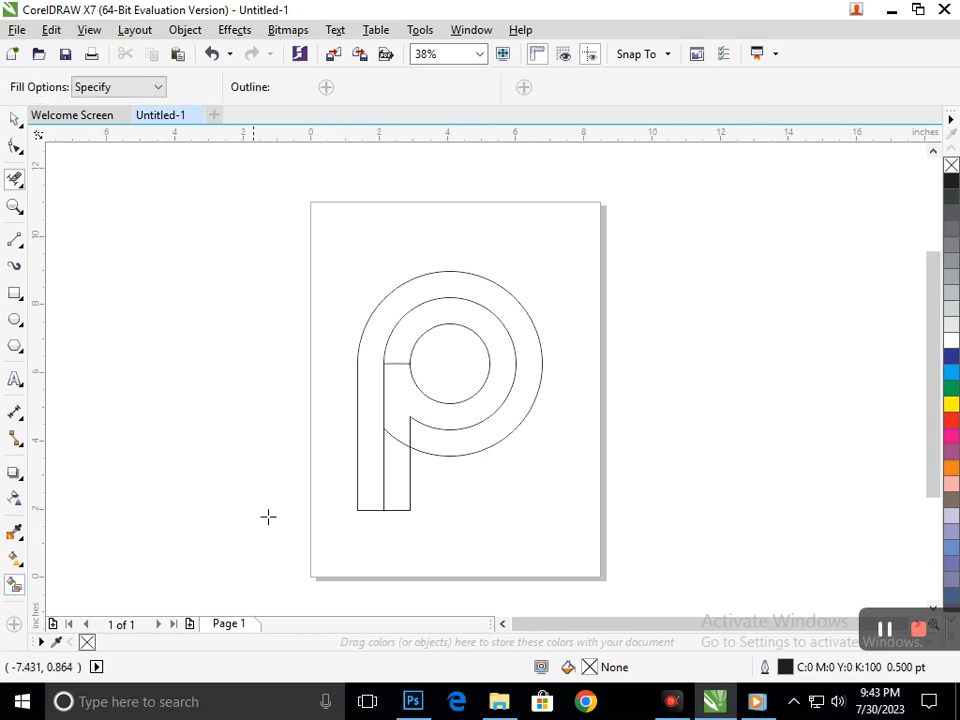
left_click(390, 488)
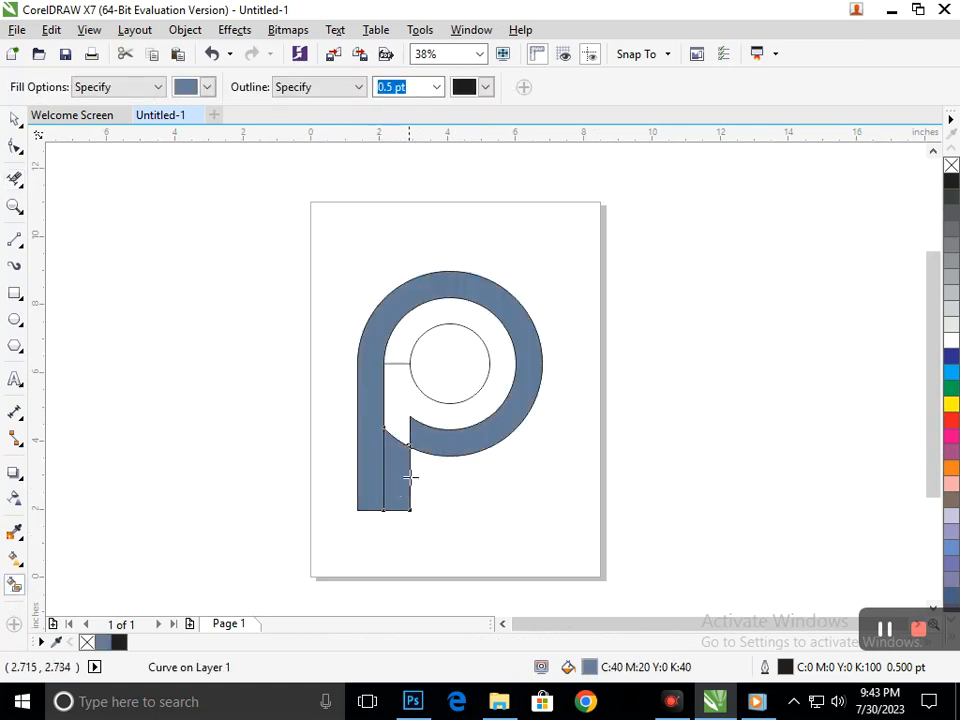
left_click(449, 415)
left_click(391, 476)
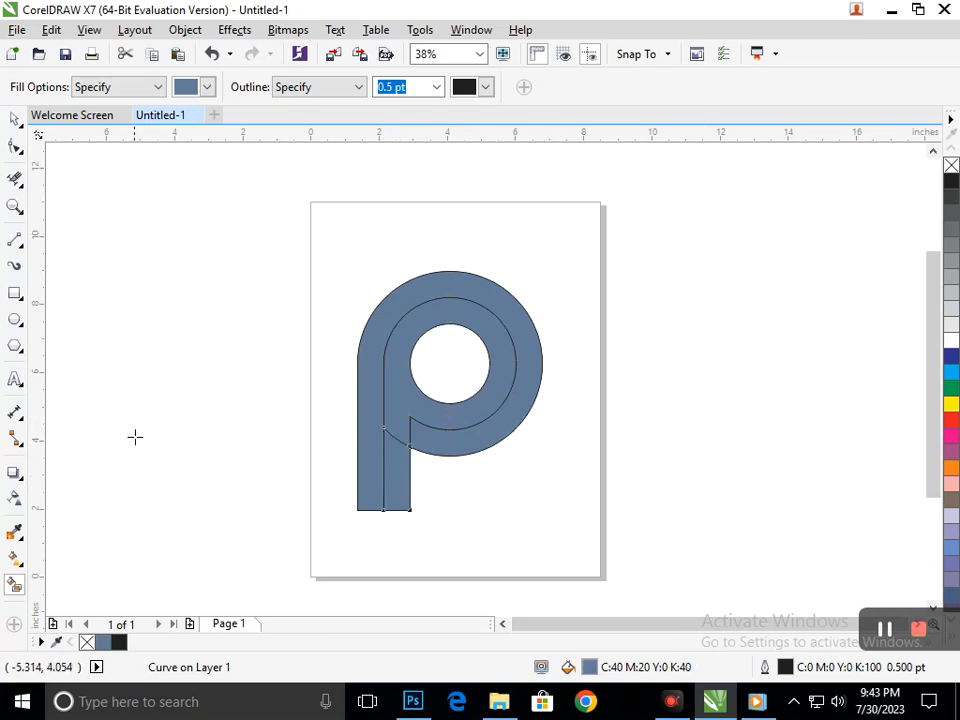
Move the blue filled pieces off the outline drawing one by one and delete them
left_click(15, 119)
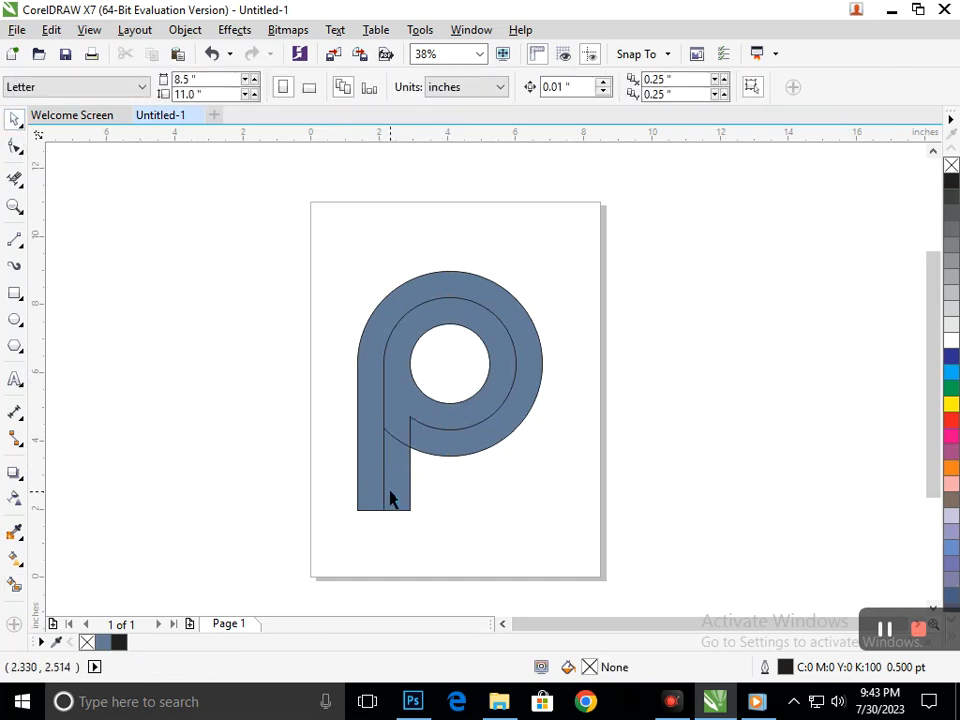
left_click_drag(390, 498, 513, 529)
key("Delete")
left_click_drag(368, 506, 182, 489)
key("Delete")
left_click_drag(398, 410, 231, 469)
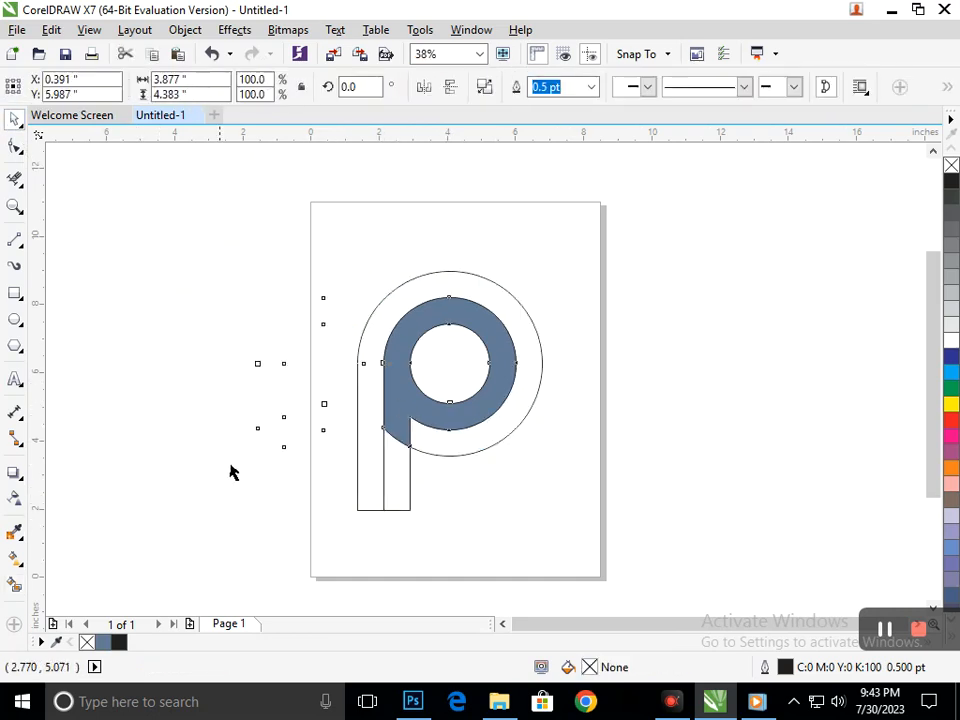
key("Delete")
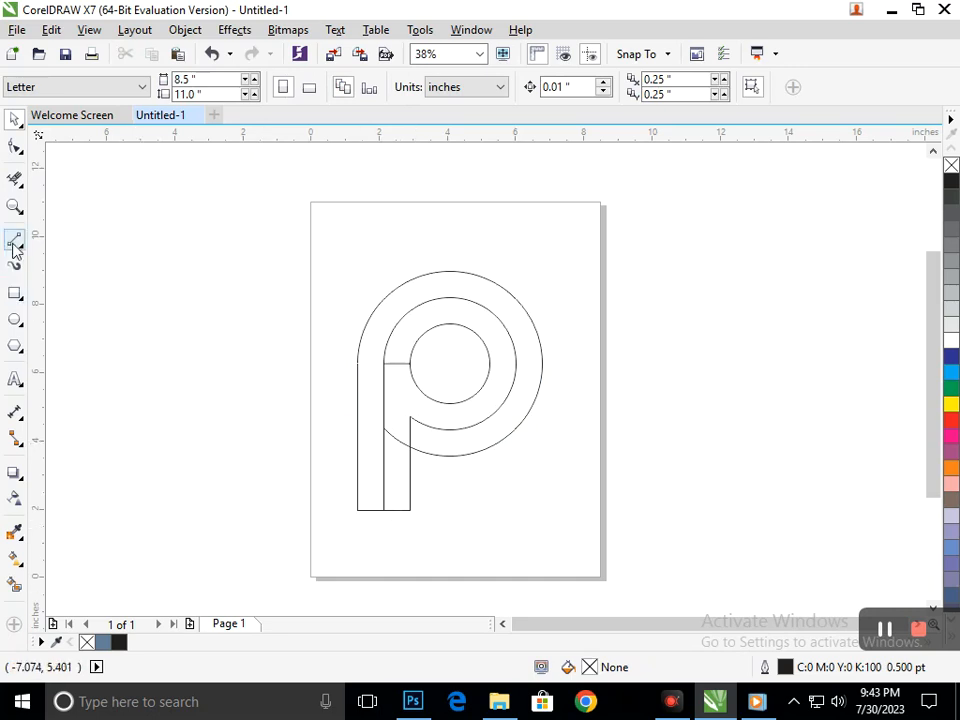
Raise the stem's lower-right corner node, convert the bottom edge to a curve and bend it into a rounded corner
left_click(16, 147)
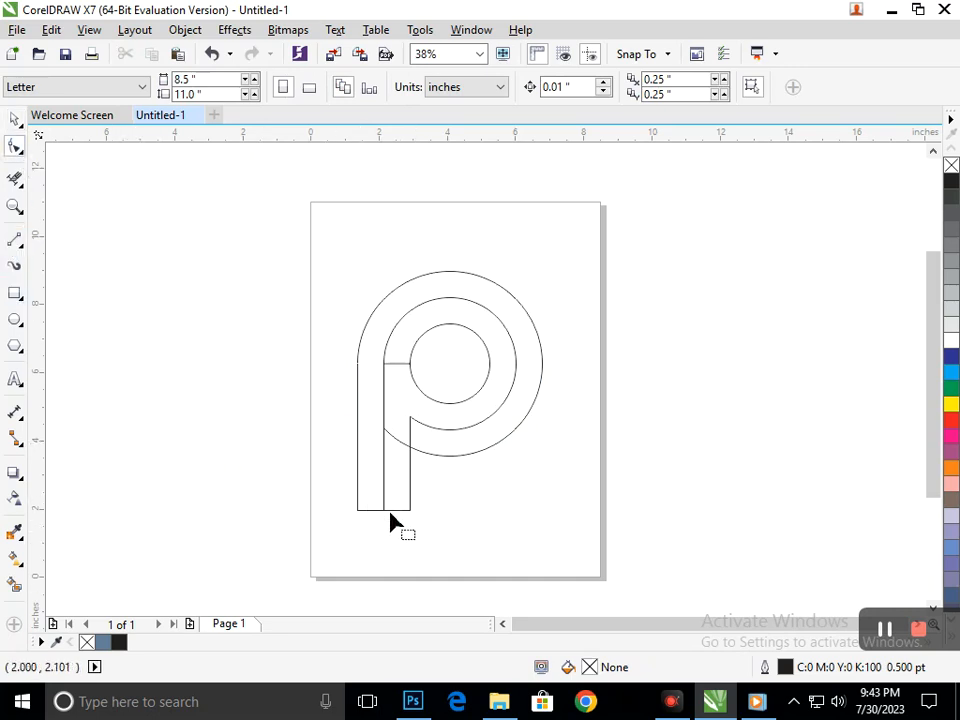
left_click(397, 513)
left_click_drag(410, 510, 412, 482)
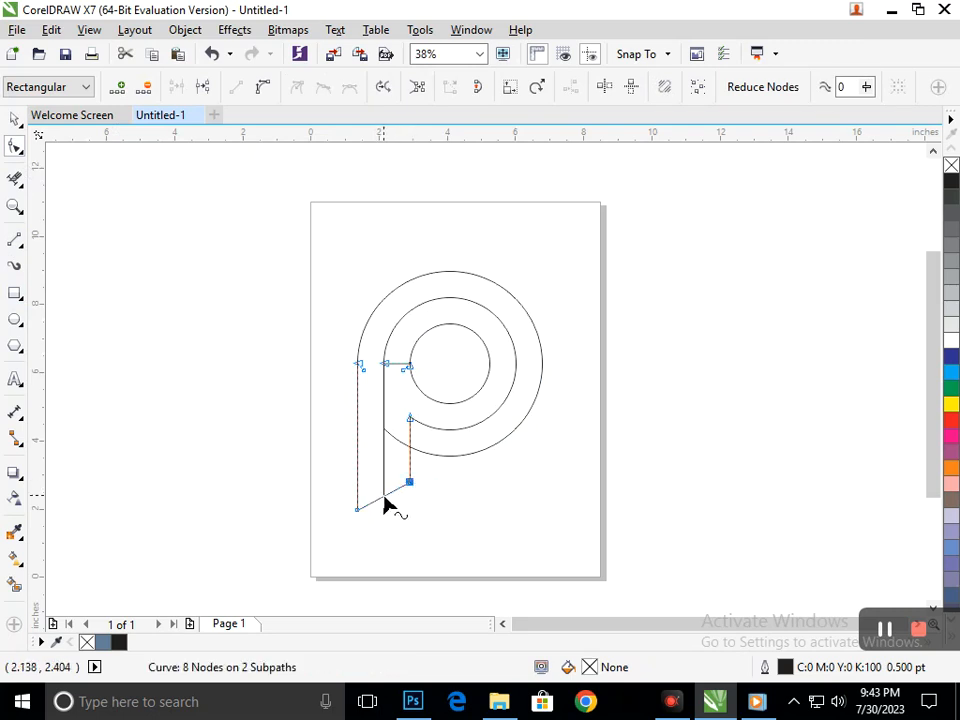
left_click(385, 498)
left_click(263, 87)
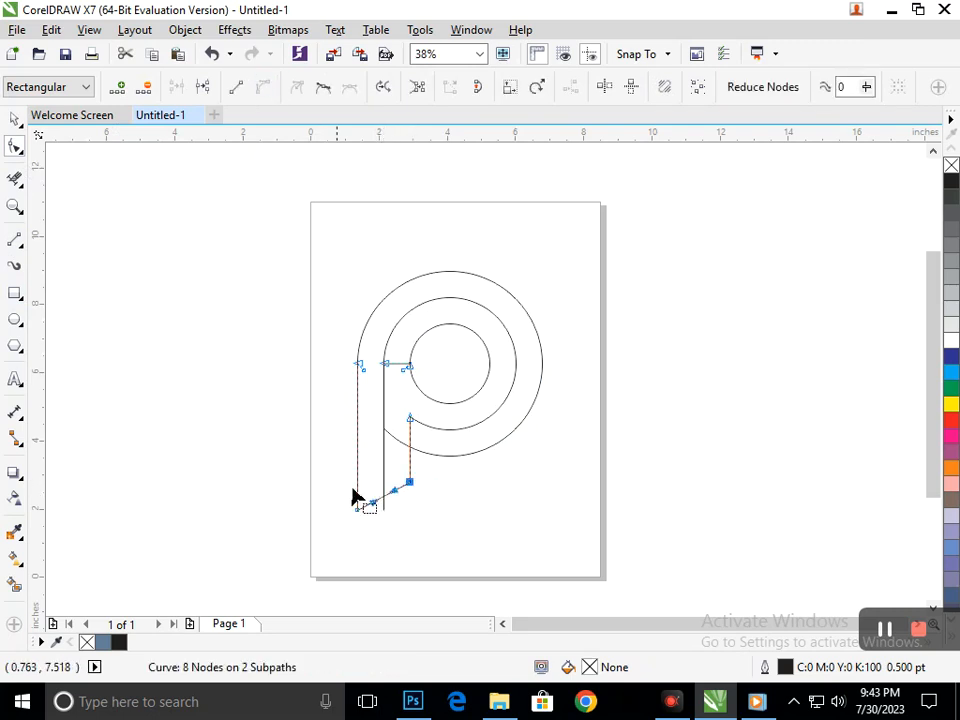
scroll(383, 512, "up", 4)
left_click_drag(399, 418, 432, 459)
scroll(383, 513, "down", 4)
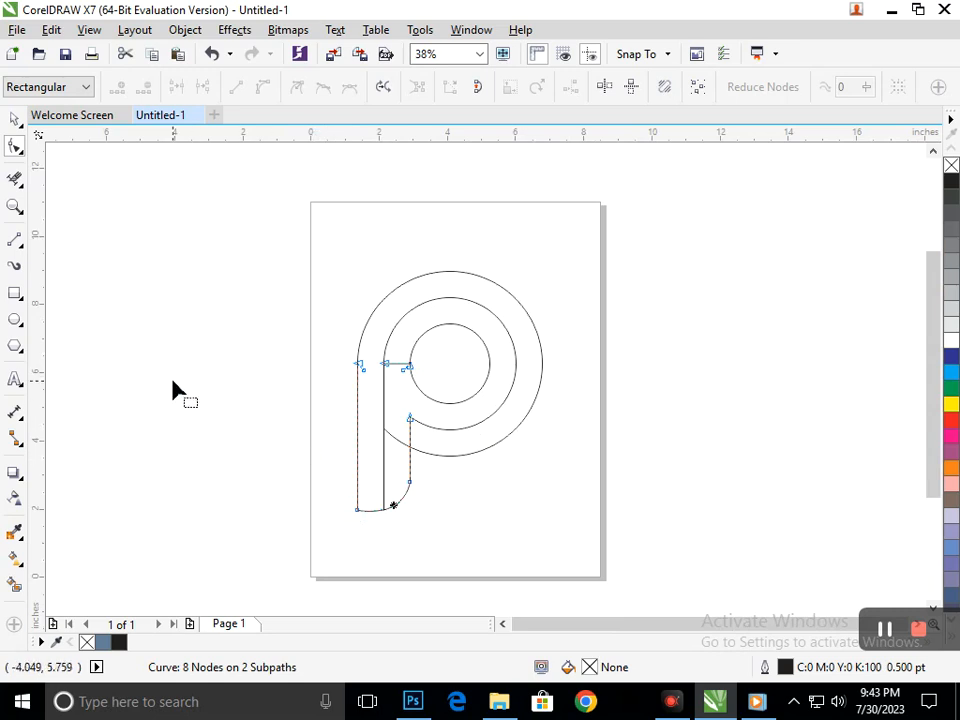
Delete the outer circle's arc crossing the stem's right half and the short horizontal segment joining the stem's centre line to the inner circle
left_click(14, 178)
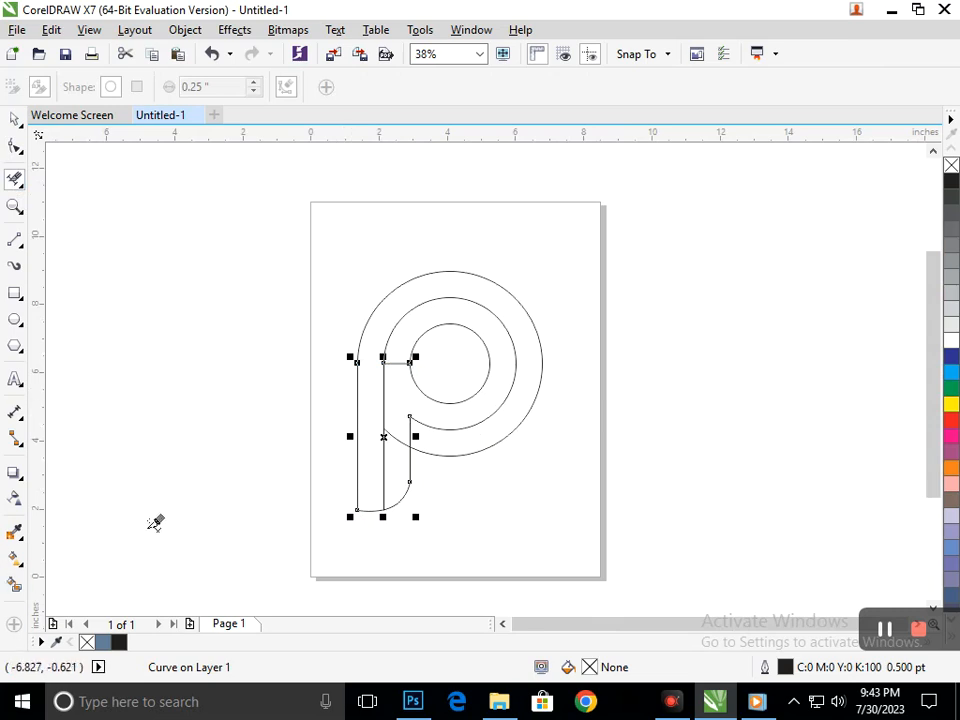
scroll(511, 515, "up", 4)
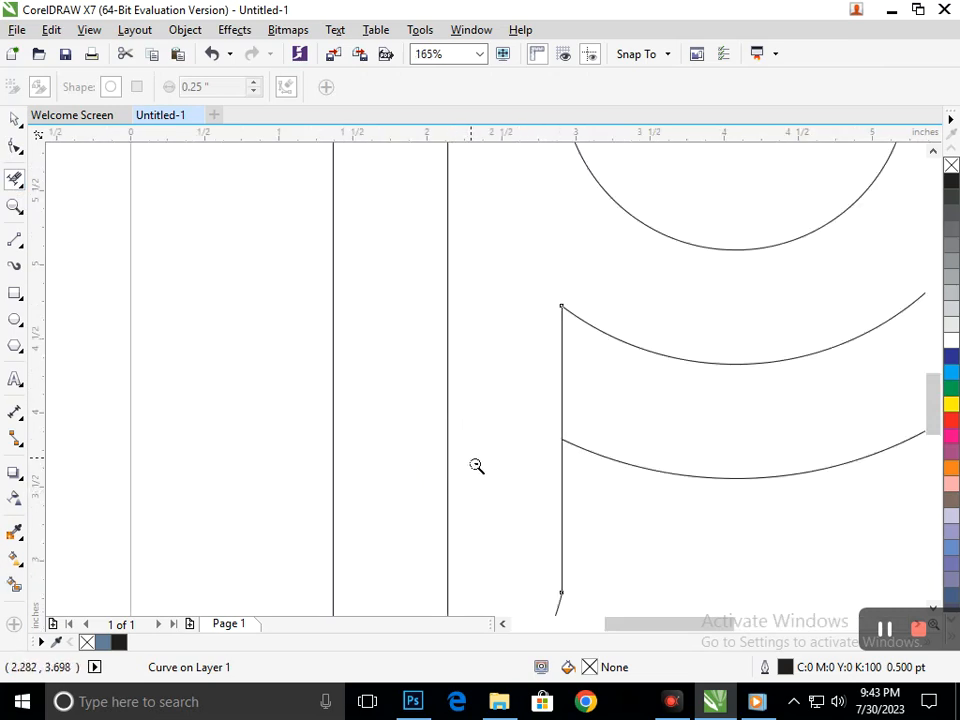
scroll(478, 465, "down", 4)
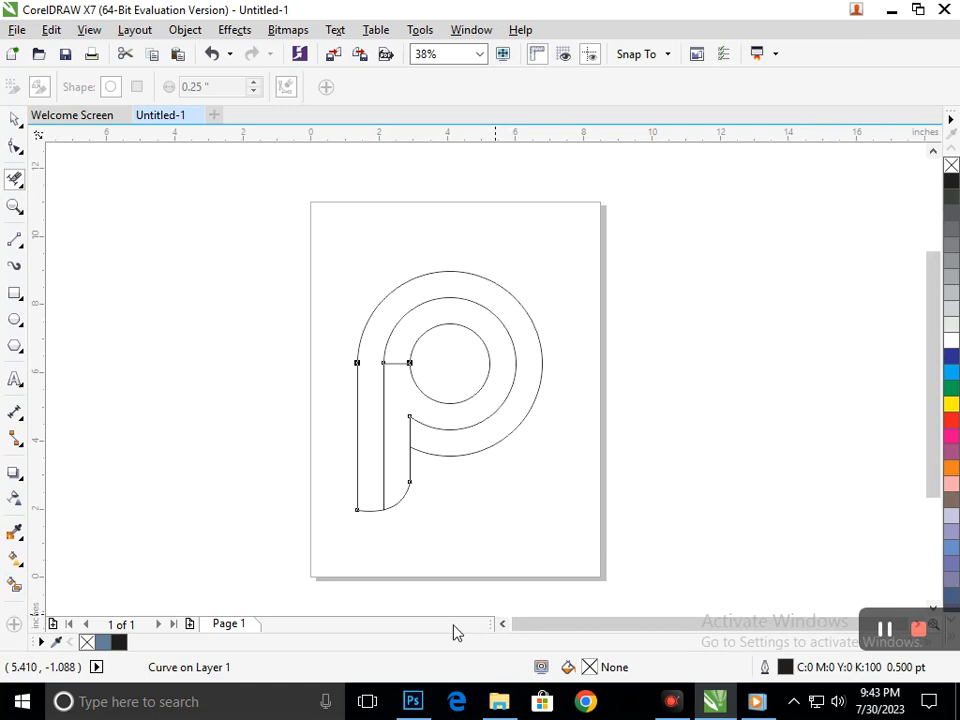
left_click_drag(377, 338, 475, 406)
left_click(387, 375)
key("F3")
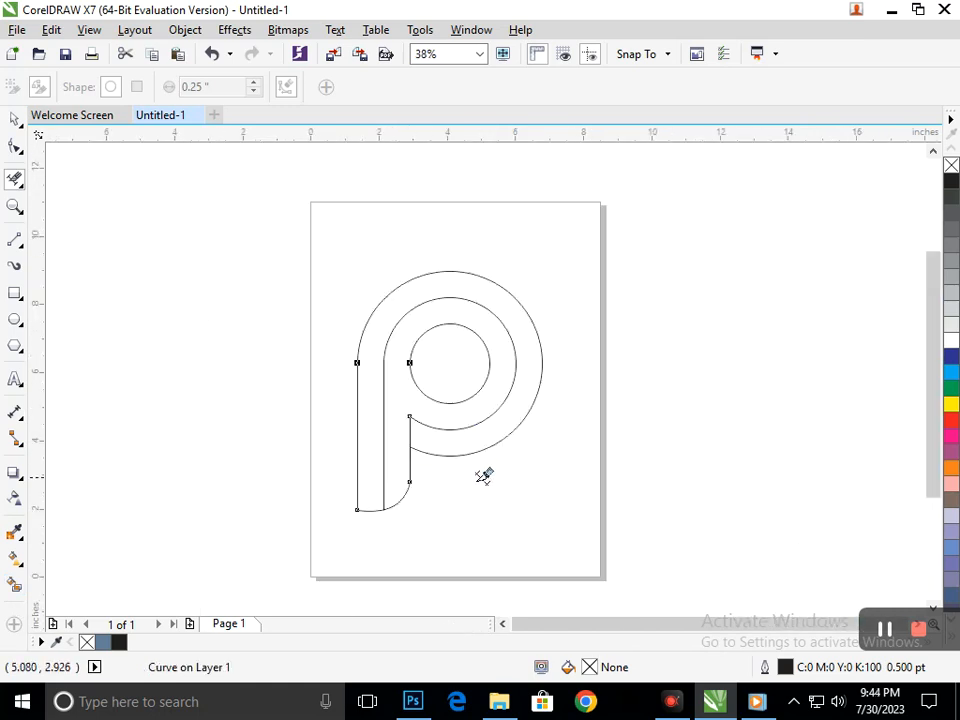
Fill the outer band and the inner band of the P with blue using Smart Fill
left_click(14, 587)
left_click(362, 476)
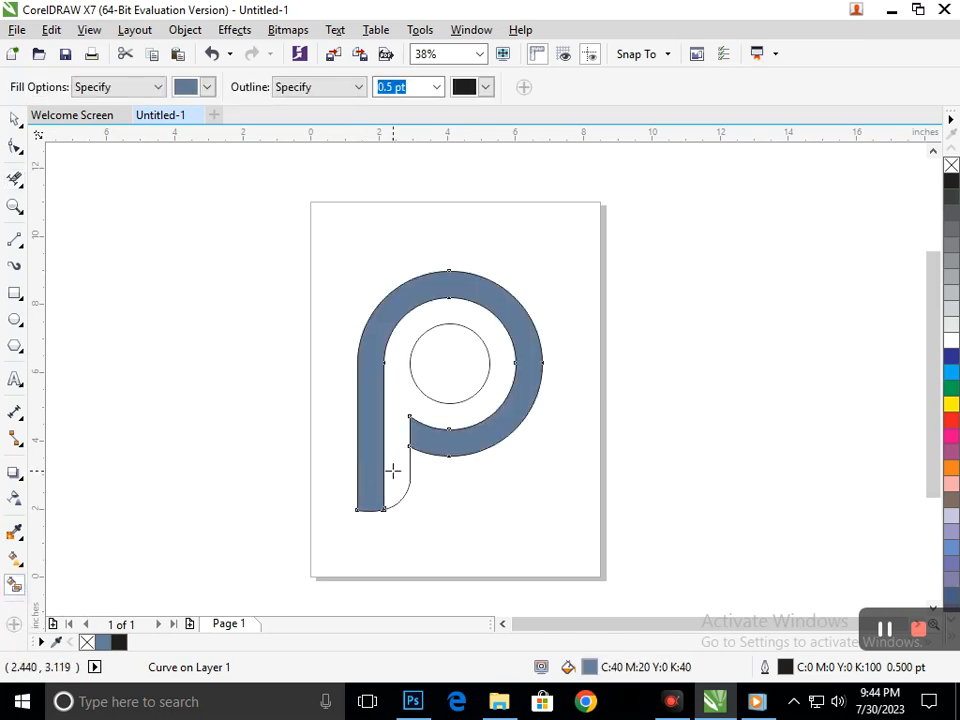
left_click(393, 470)
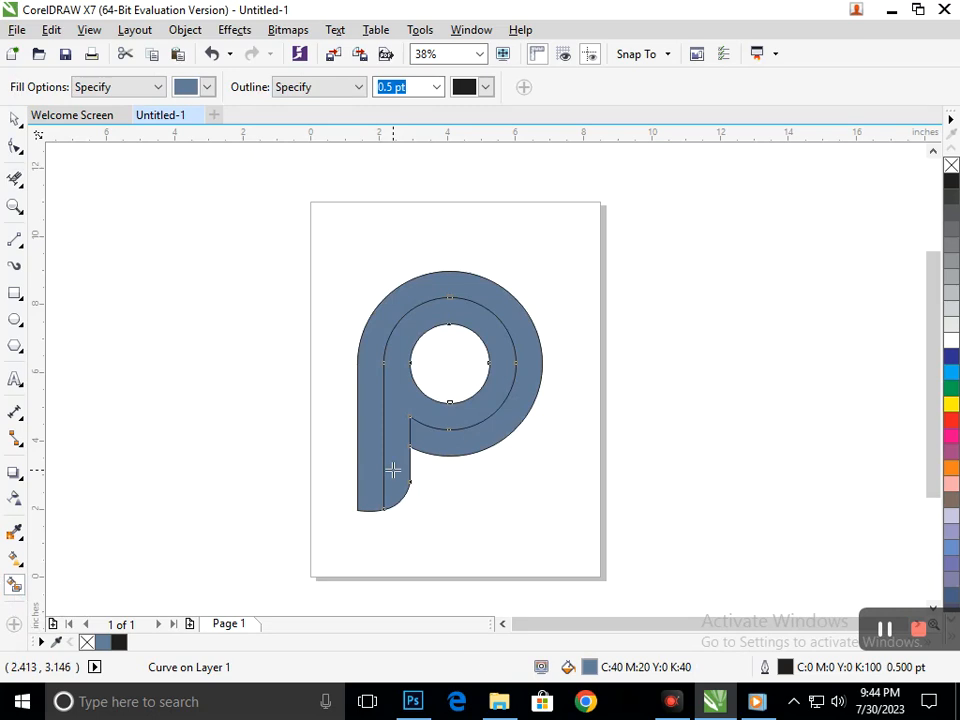
left_click(15, 119)
left_click_drag(394, 405, 463, 353)
key("ctrl+z")
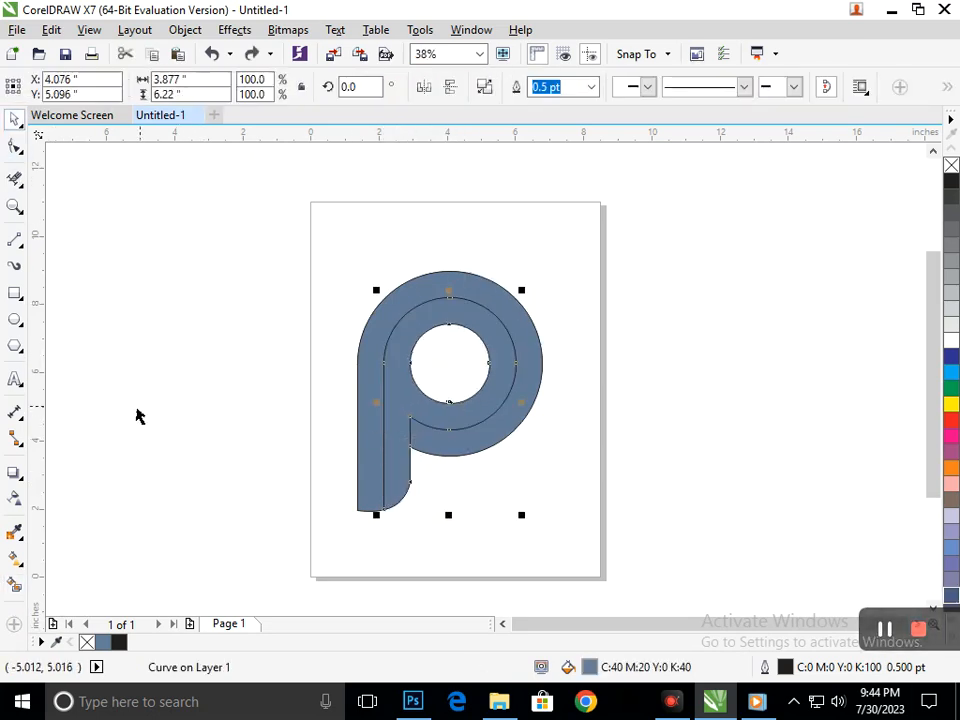
Apply a vertical linear fountain fill to the inner band, with black at both ends
left_click(24, 566)
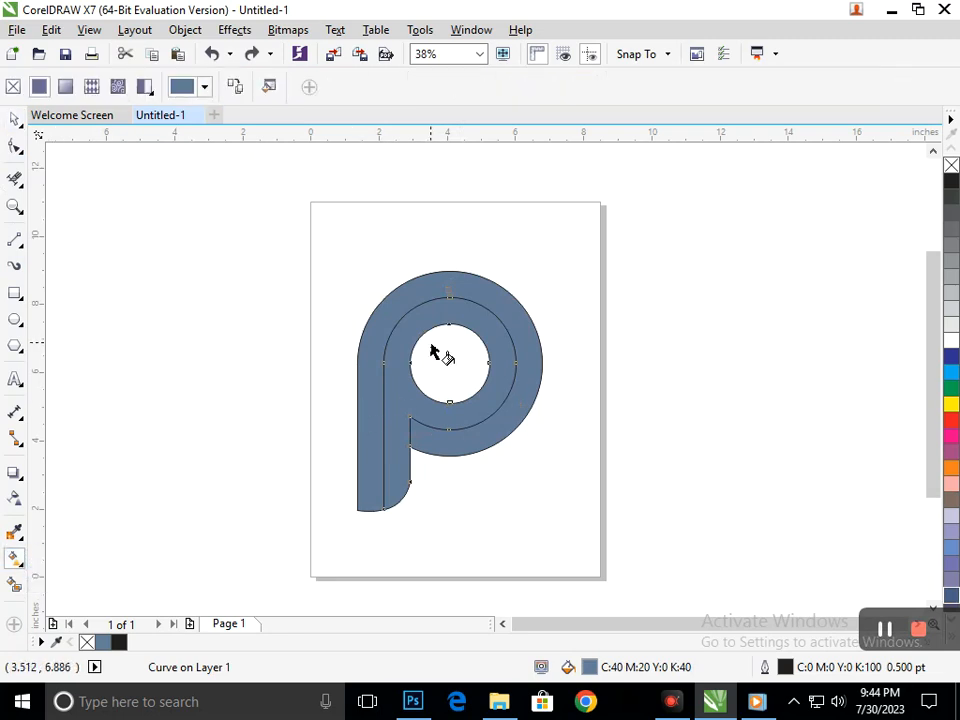
left_click_drag(448, 305, 449, 429)
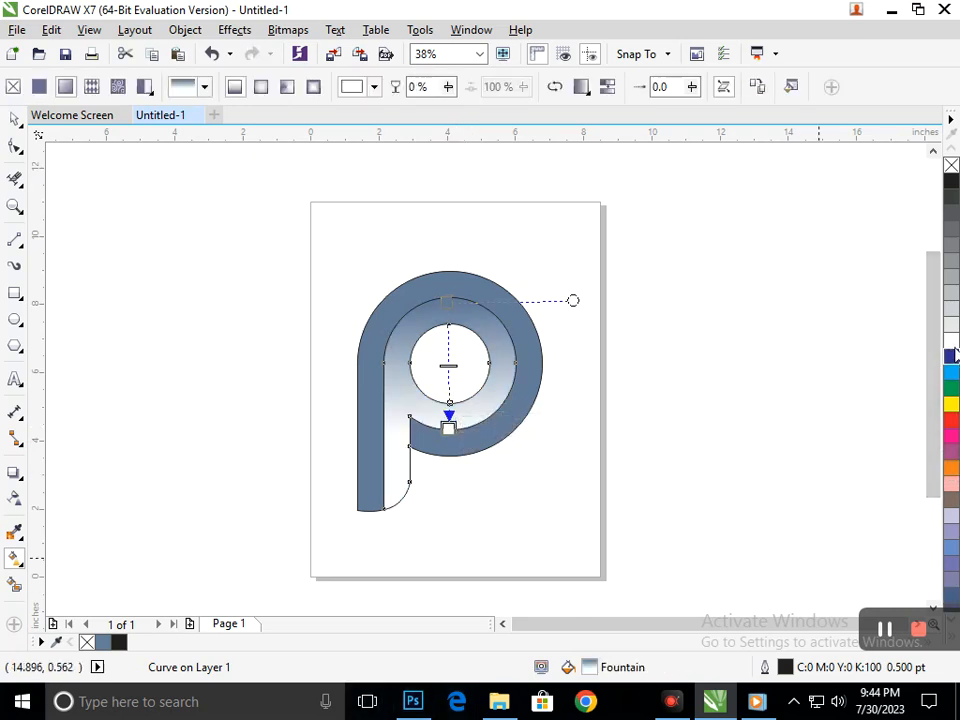
left_click_drag(946, 180, 449, 427)
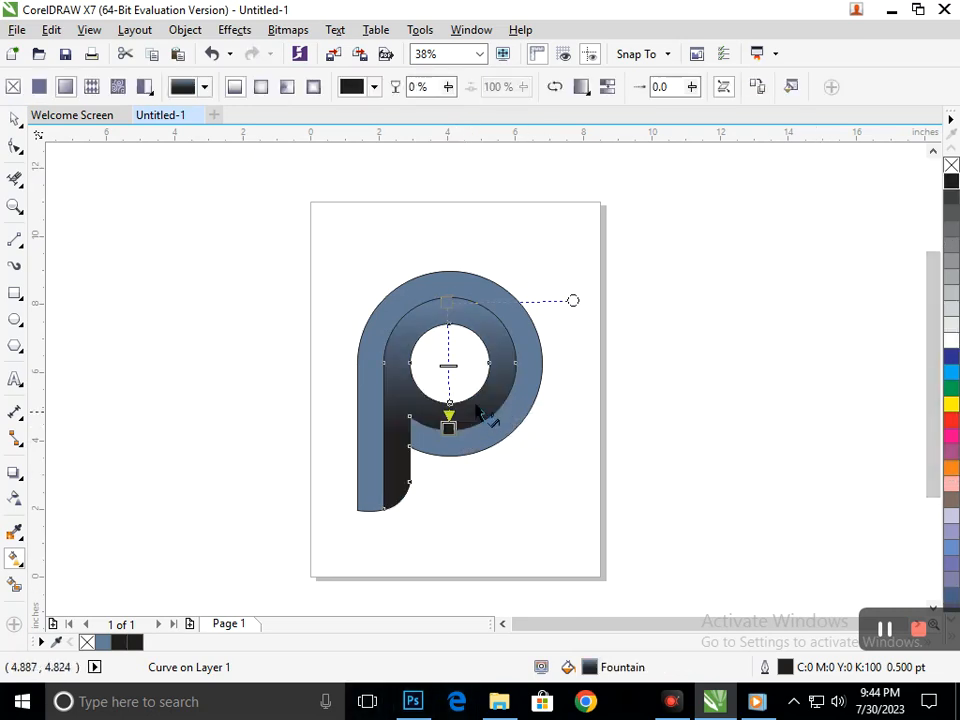
left_click(446, 300)
left_click(950, 183)
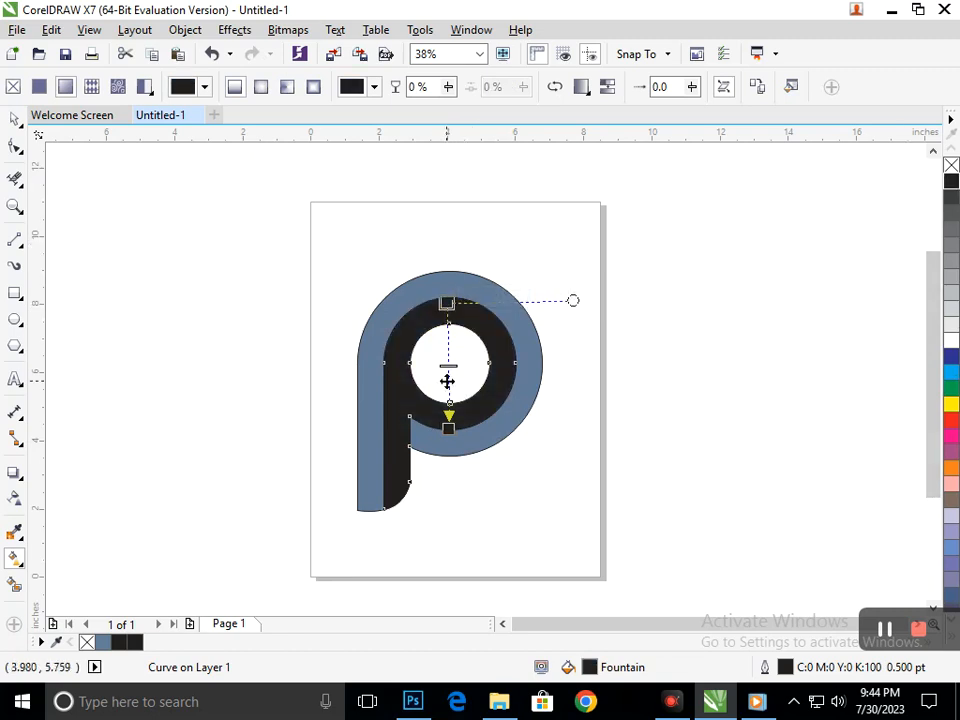
Add a middle stop at 61% to the inner band's gradient, trying blue and settling on orange, and extend both black ends beyond the band
double_click(448, 380)
left_click(950, 356)
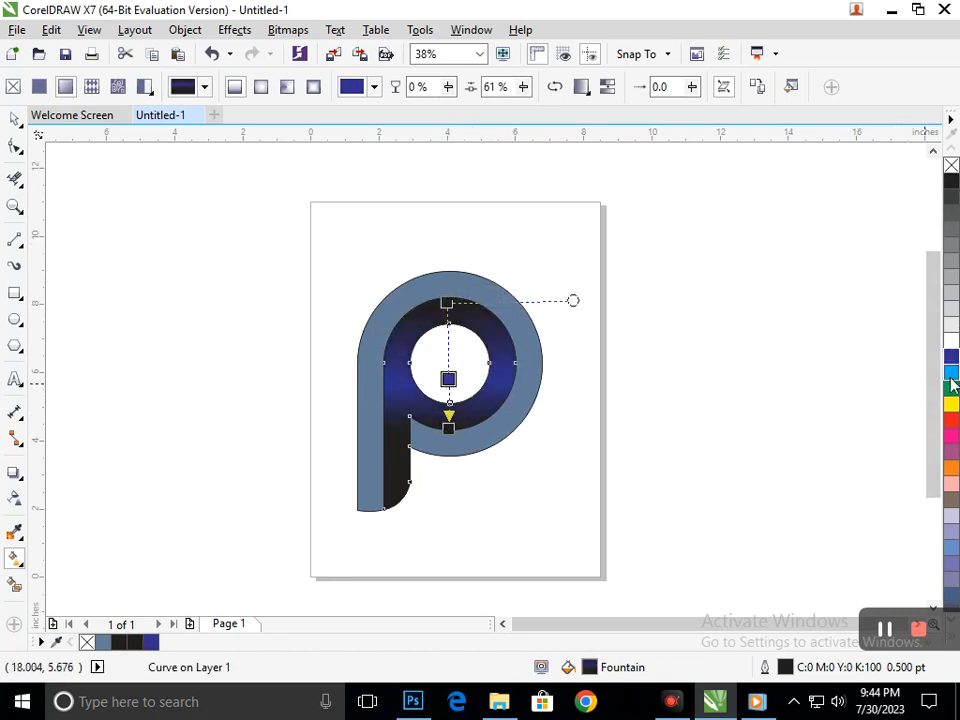
left_click_drag(449, 429, 453, 467)
left_click_drag(448, 303, 452, 245)
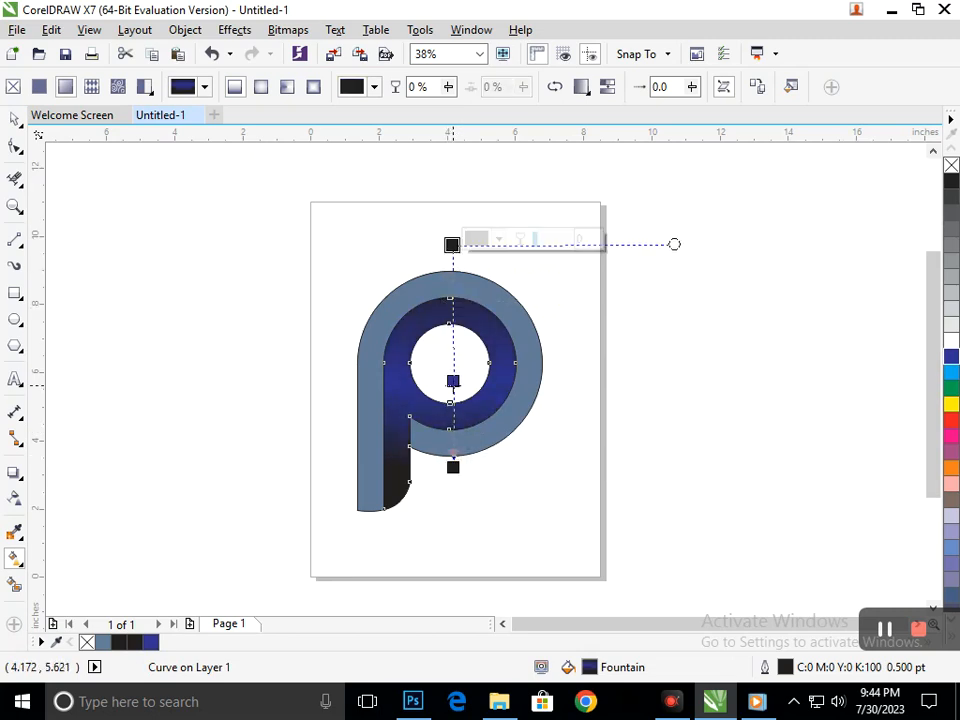
left_click(453, 380)
left_click(950, 467)
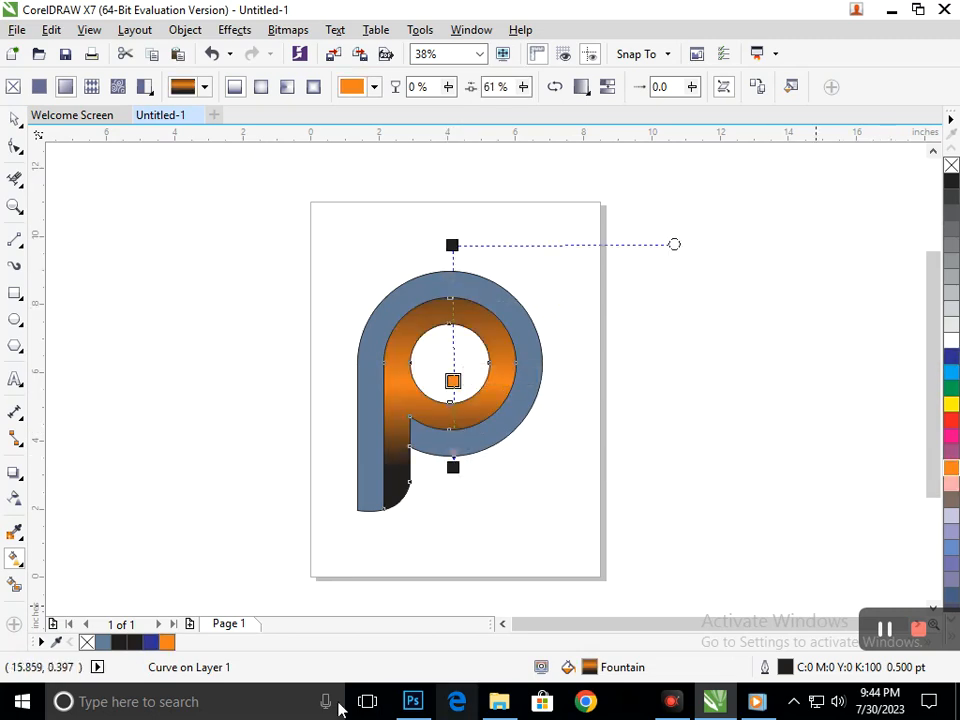
Apply a diagonal linear fountain fill to the outer band, from yellow at the stem's foot to black at the bowl's upper right
left_click(15, 121)
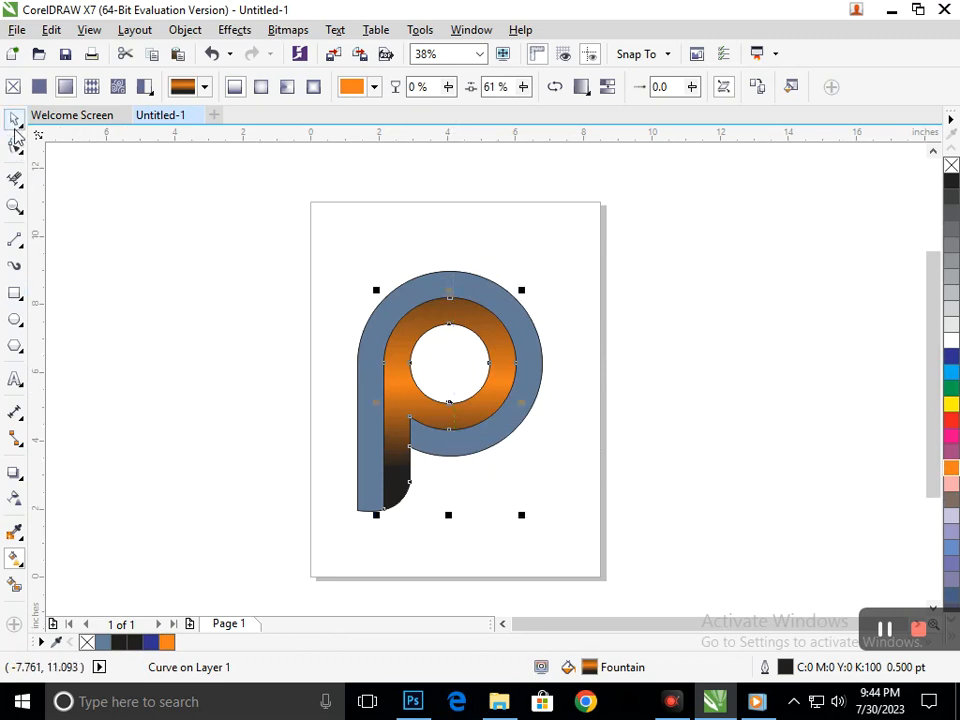
left_click(186, 446)
left_click(14, 591)
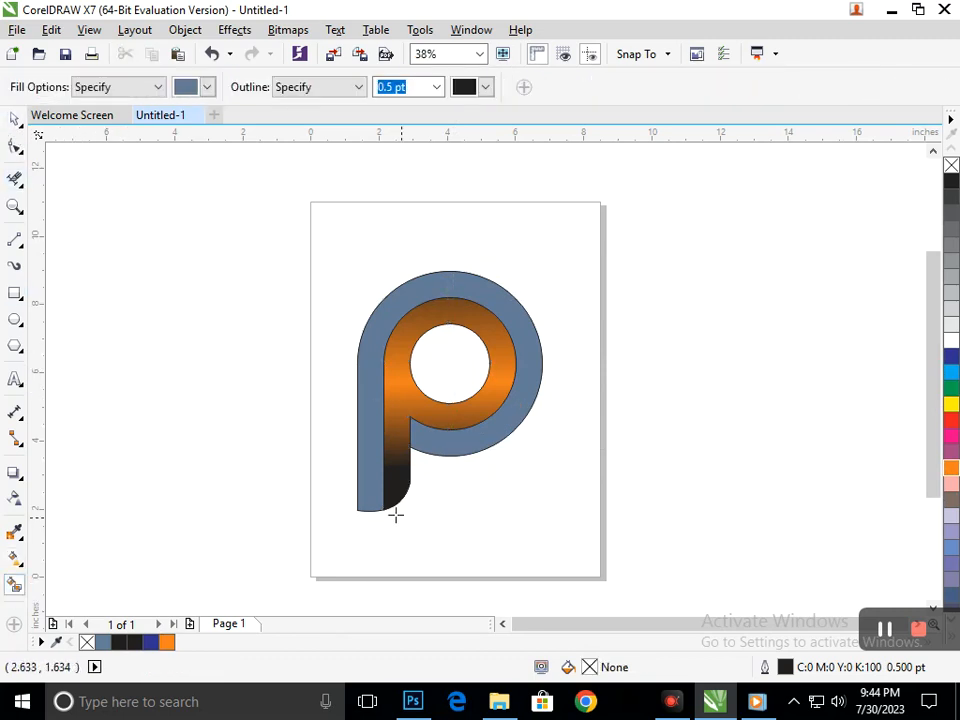
left_click(24, 566)
left_click(45, 557)
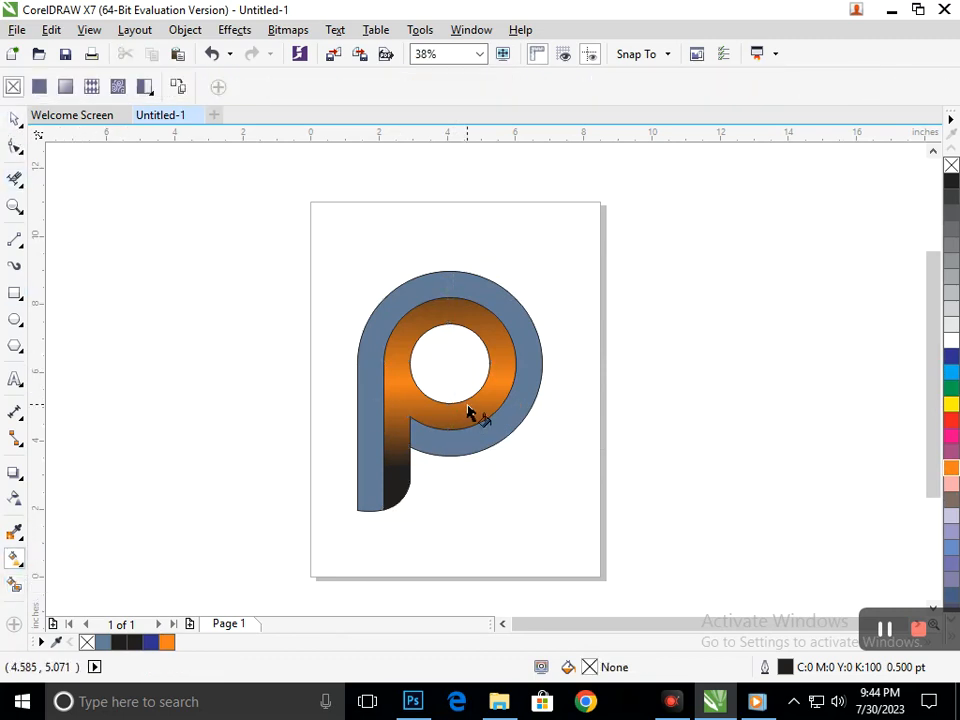
left_click(388, 506)
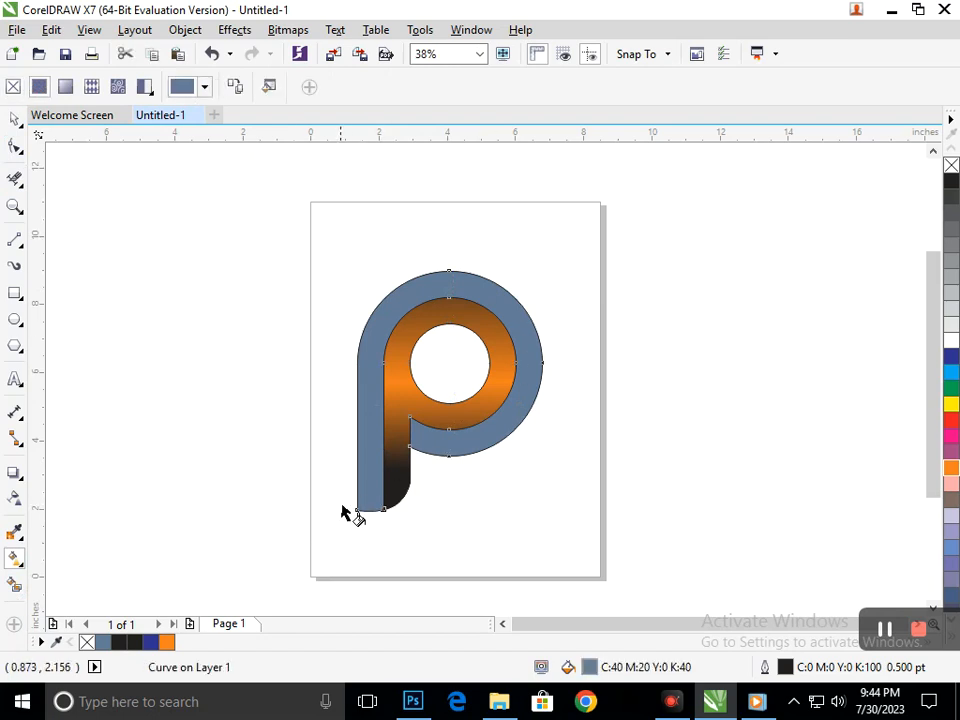
left_click_drag(357, 512, 547, 305)
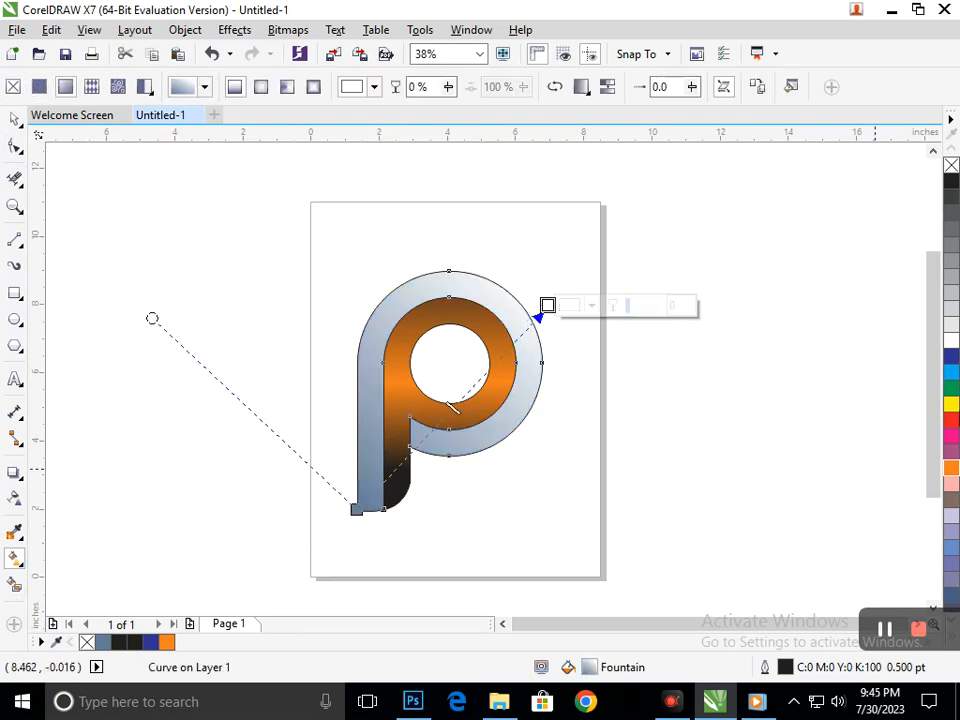
left_click(952, 182)
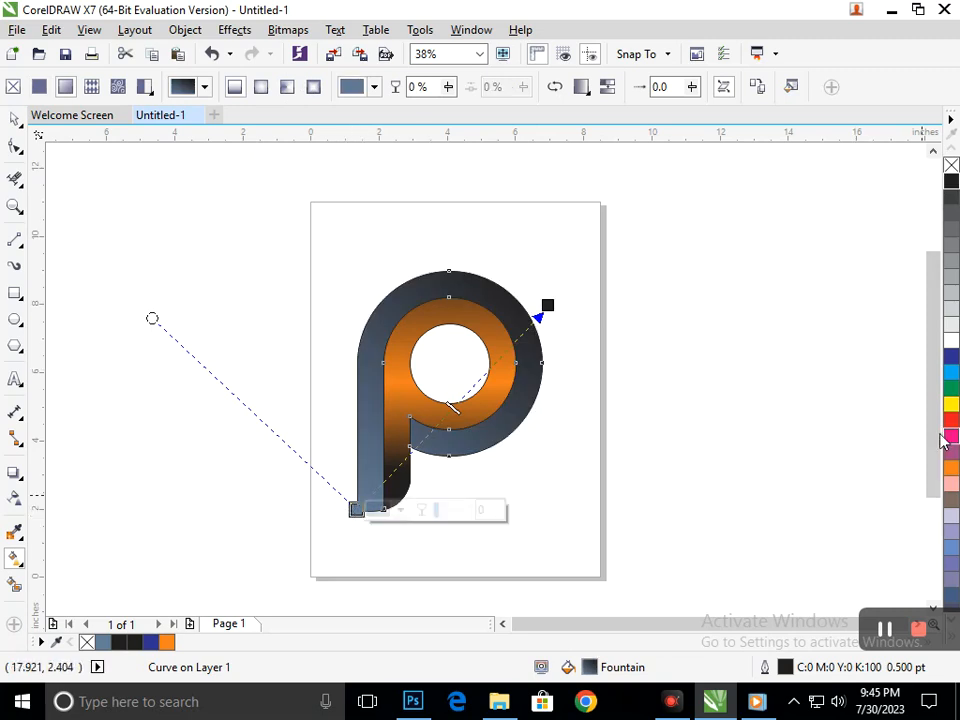
left_click(951, 405)
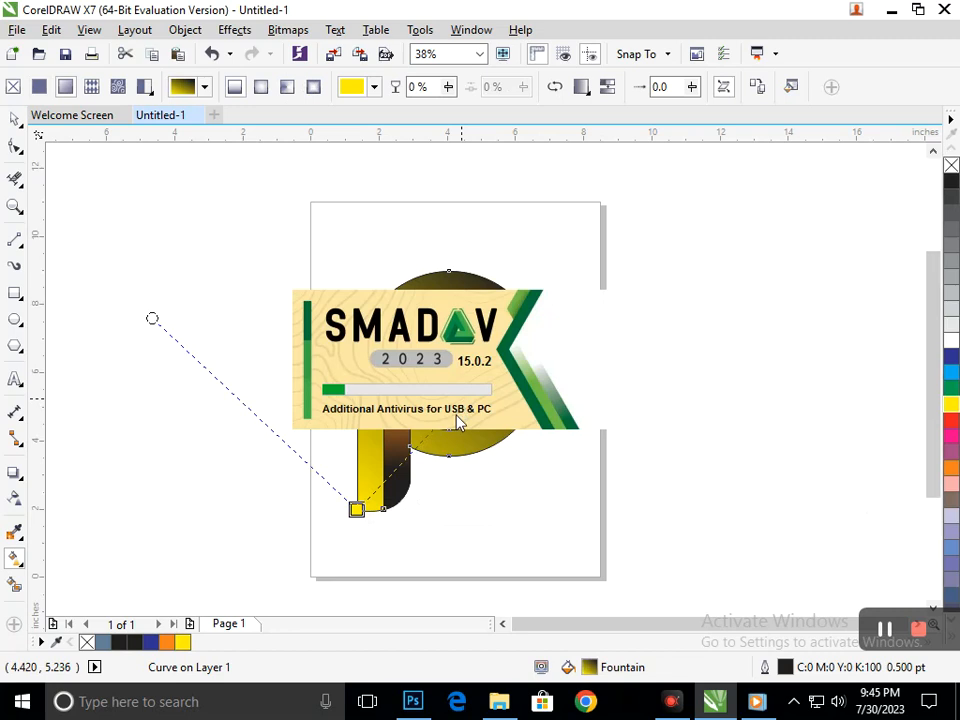
Add a purple stop at 53% in the outer band's gradient and set its stem-foot end to black
double_click(459, 401)
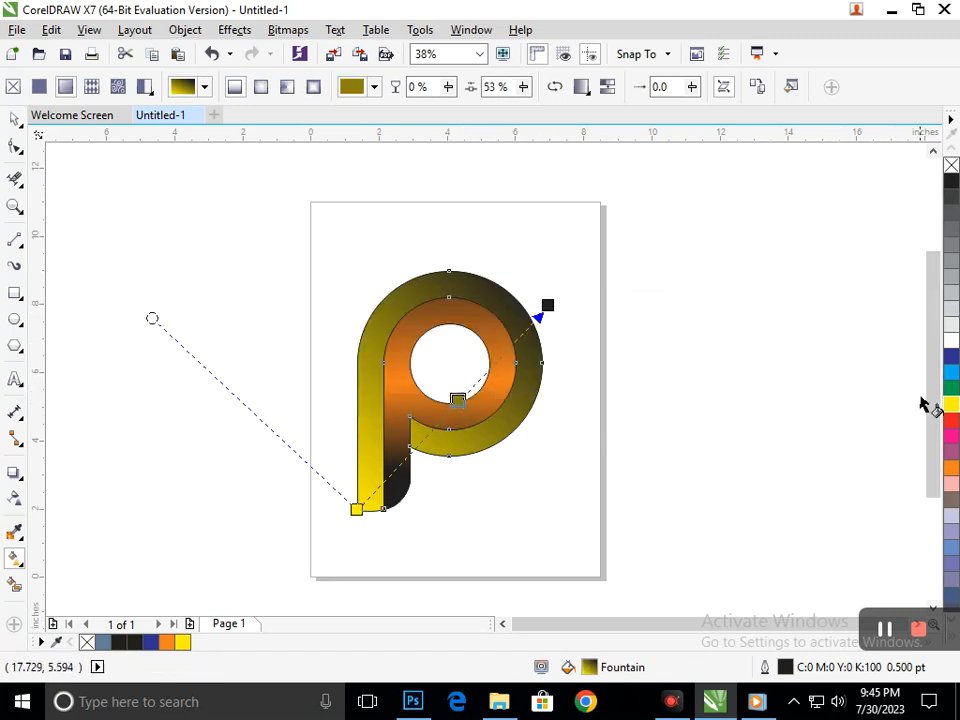
left_click(950, 456)
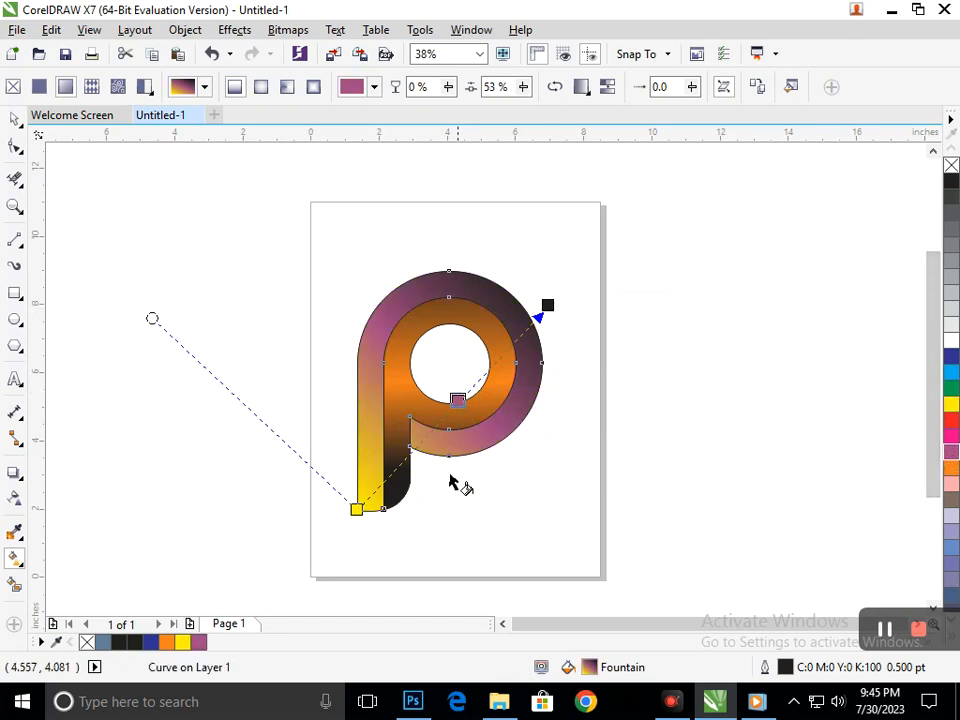
left_click(357, 509)
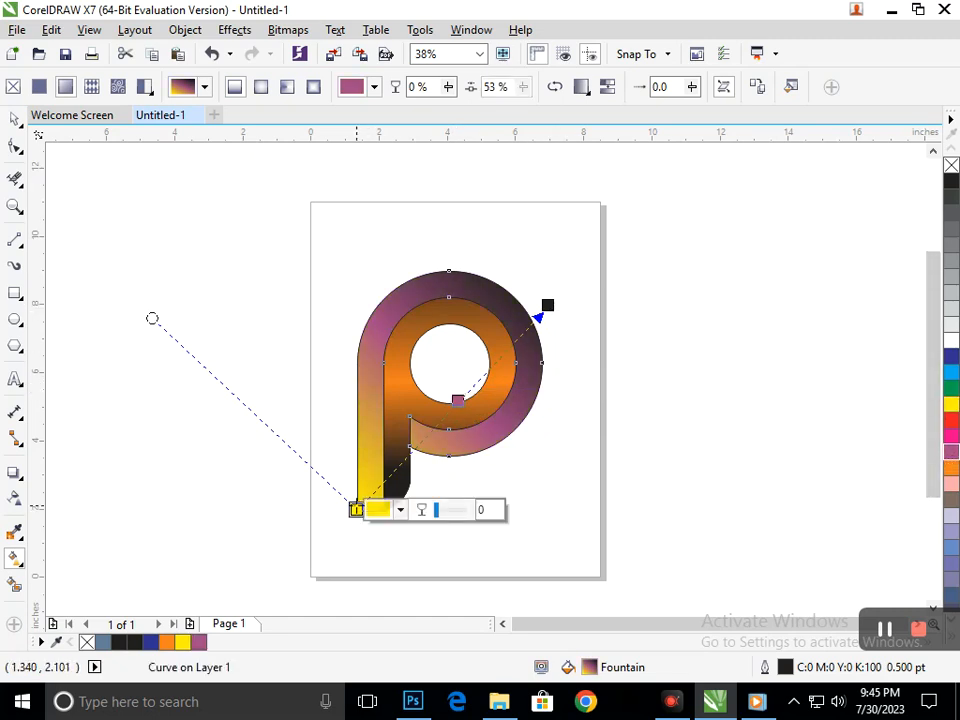
left_click(951, 181)
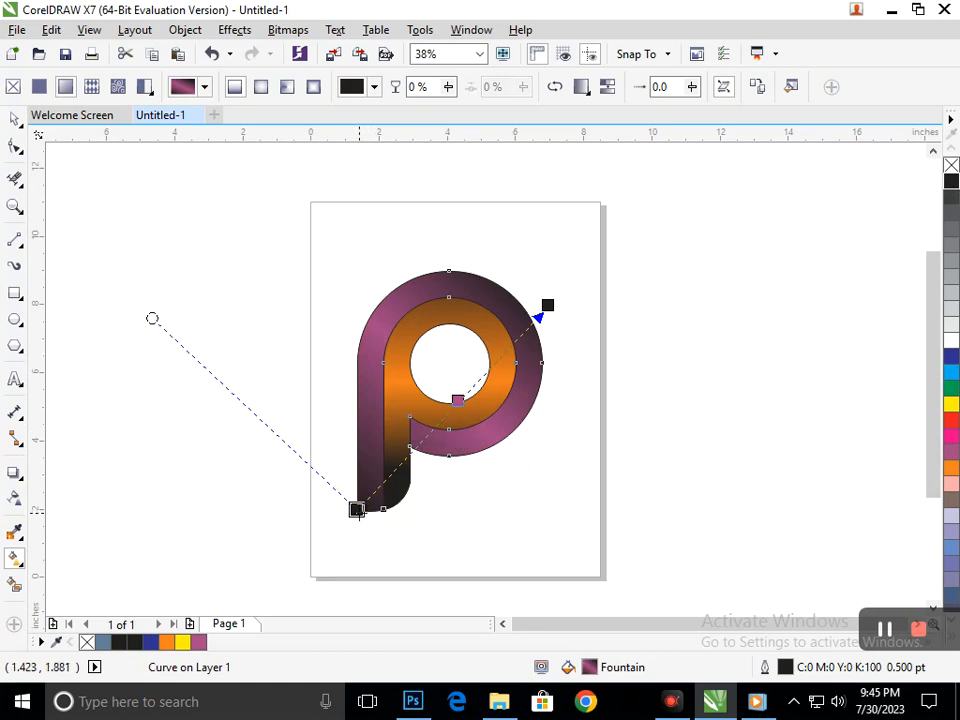
Extend both ends of the outer band's gradient diagonally beyond the P and recolour its middle stop yellow
left_click_drag(547, 304, 595, 240)
left_click_drag(356, 511, 306, 576)
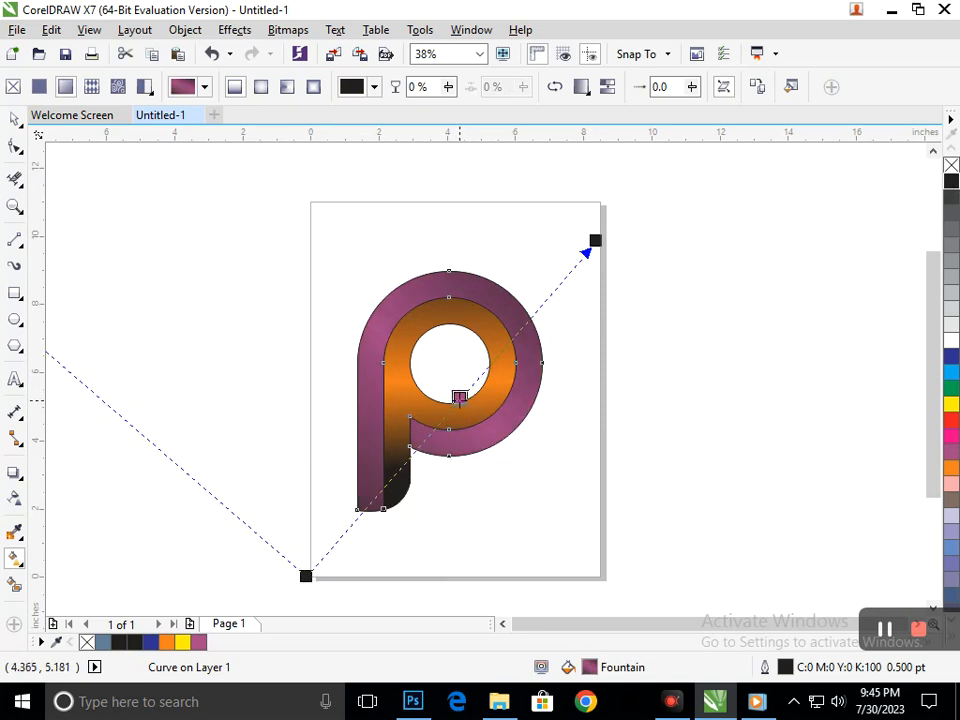
left_click(459, 398)
left_click(951, 404)
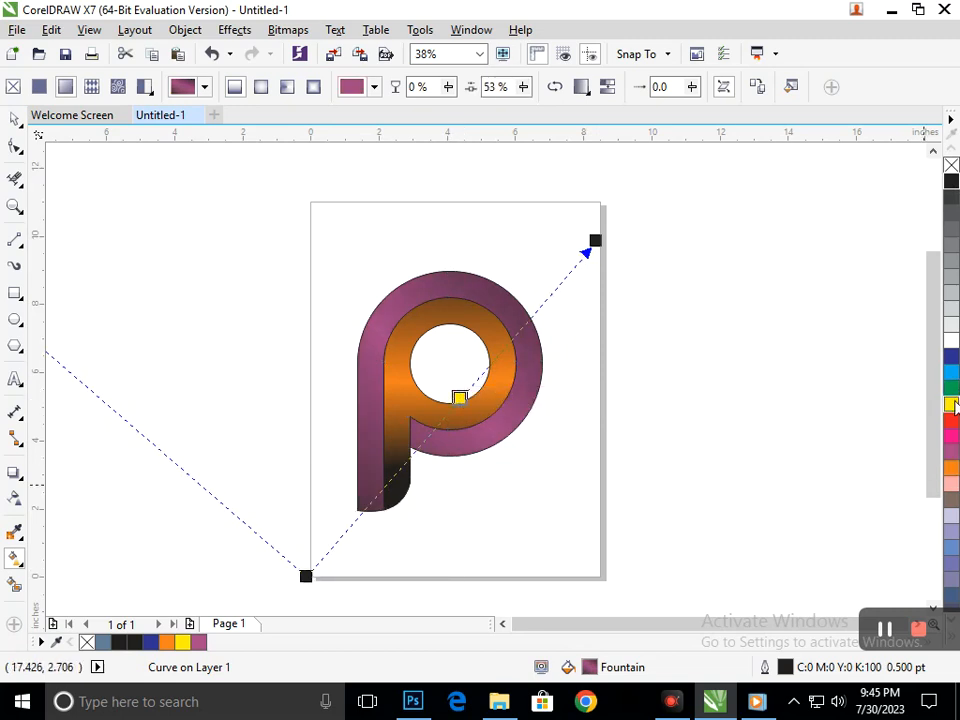
Try cyan on the inner band's middle gradient stop and settle on red
left_click(485, 413)
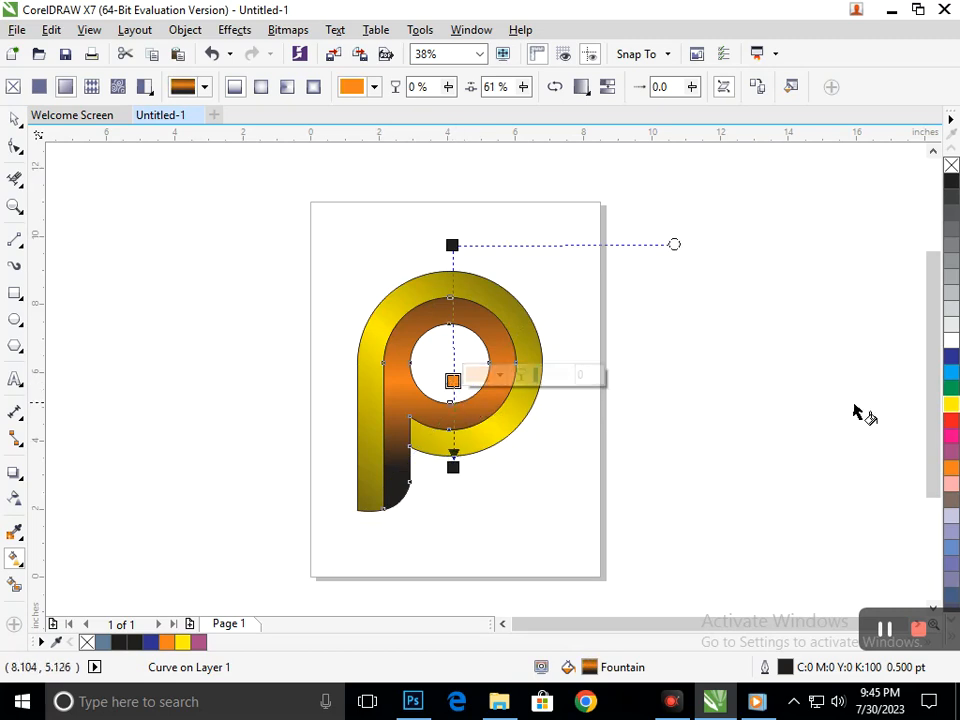
left_click(951, 372)
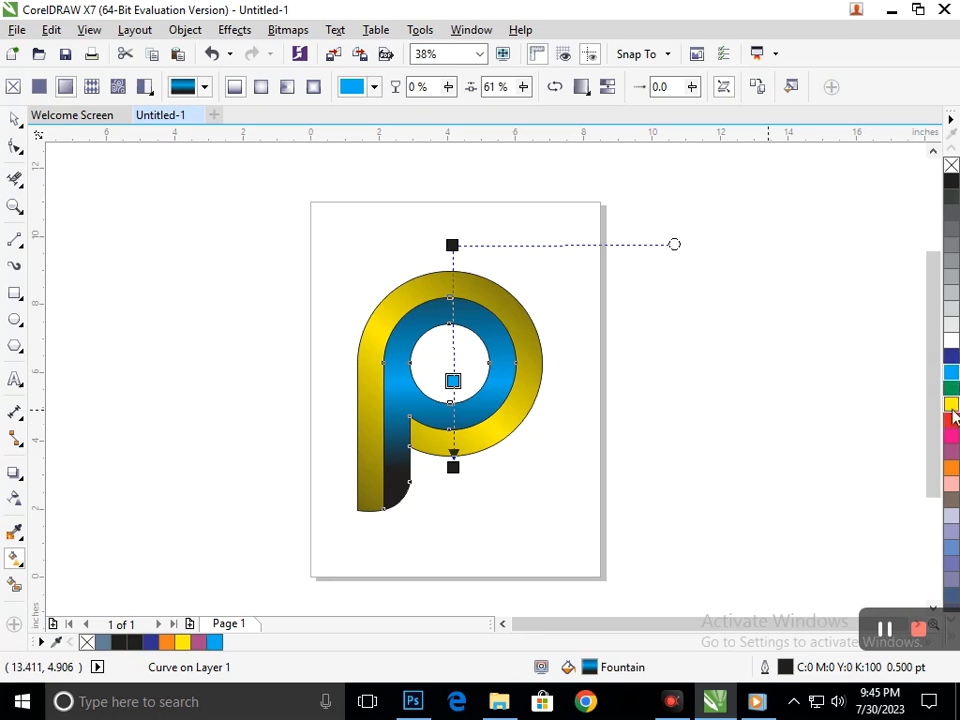
left_click(951, 425)
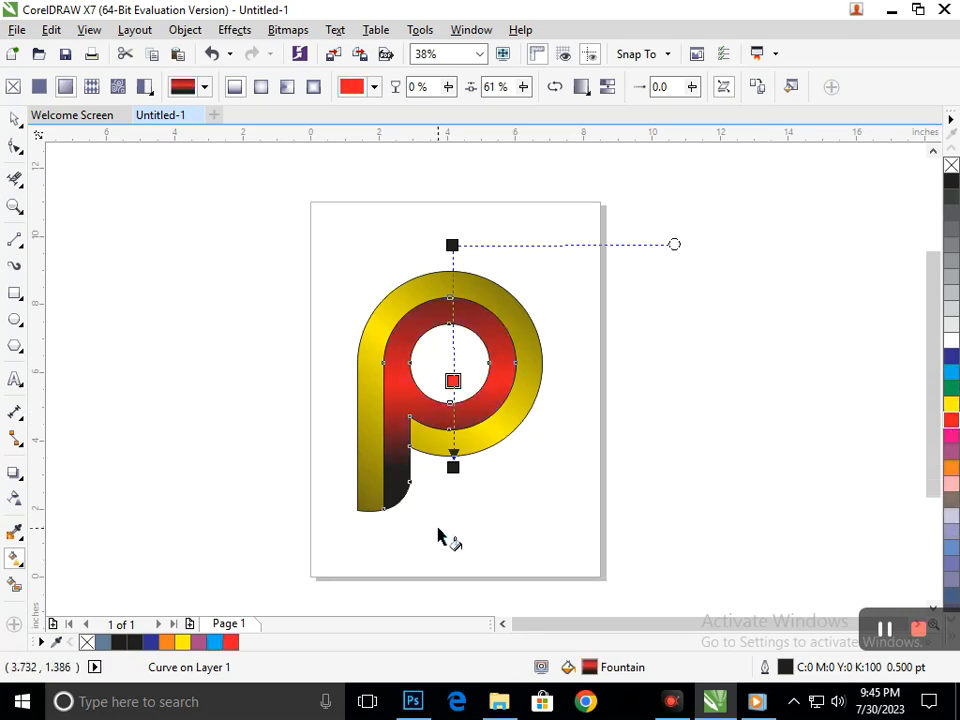
left_click(178, 288)
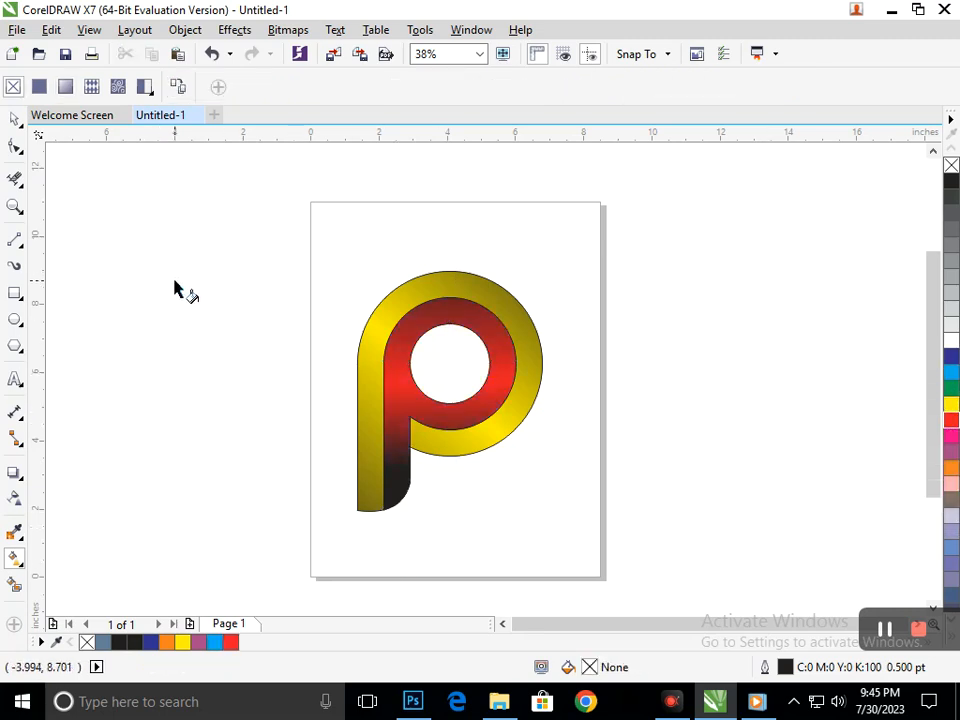
Pull the outer band's gradient start back to the stem's lower-left corner and colour it blue after trying orange
left_click(365, 503)
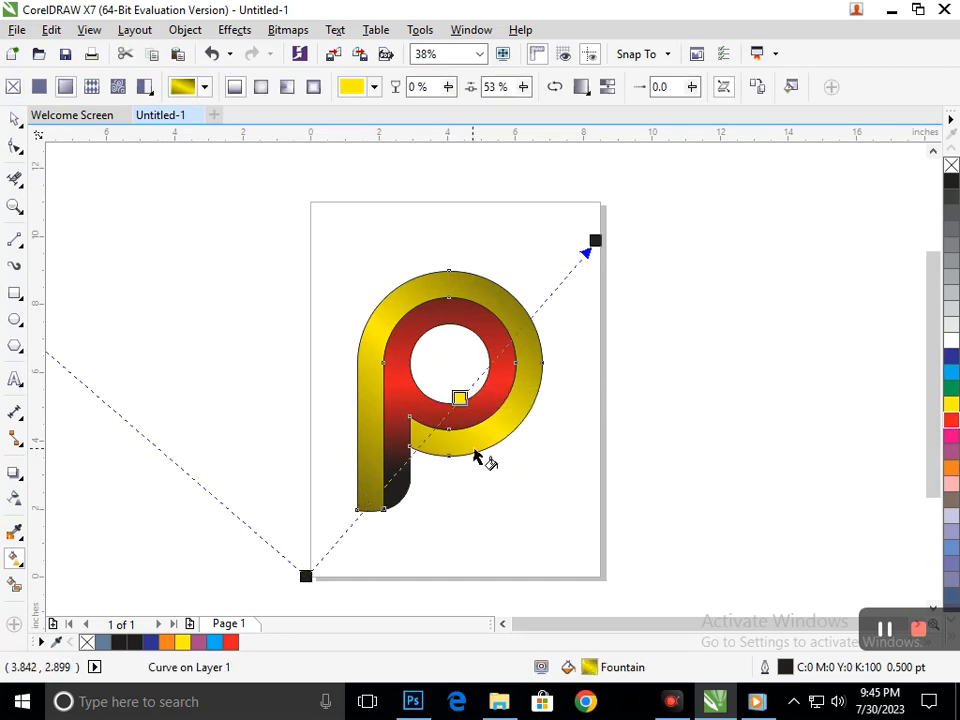
left_click_drag(300, 578, 357, 508)
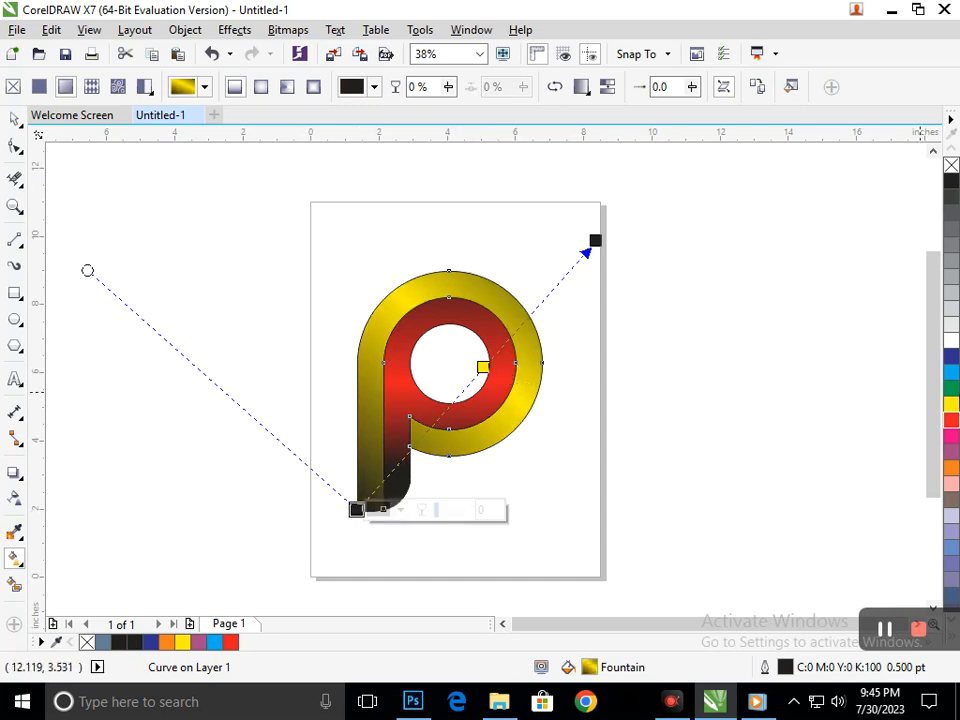
left_click(952, 470)
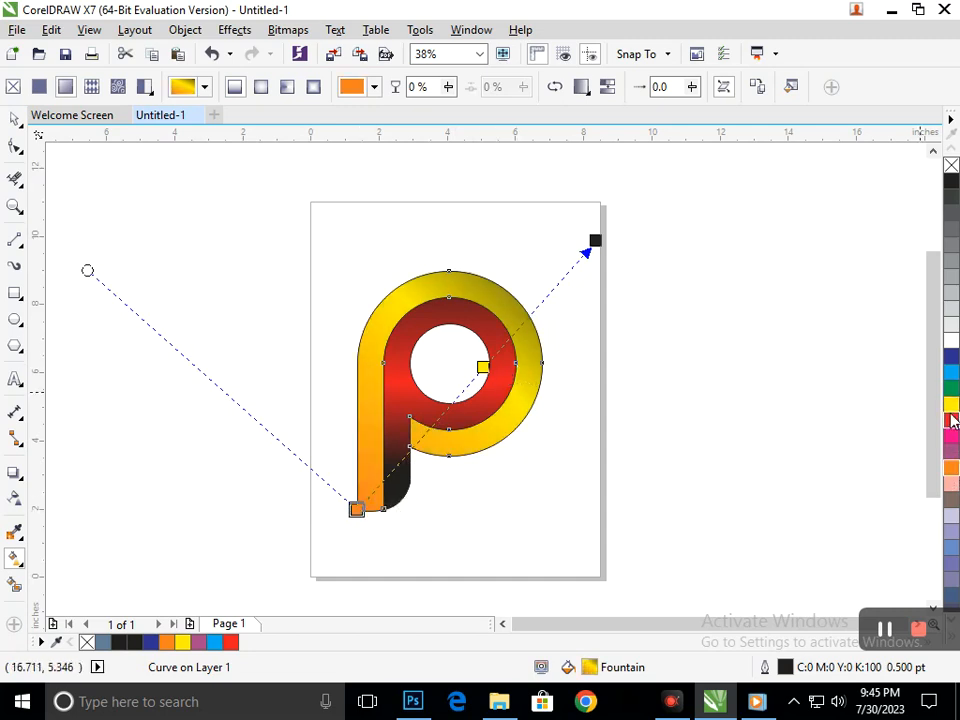
left_click(951, 355)
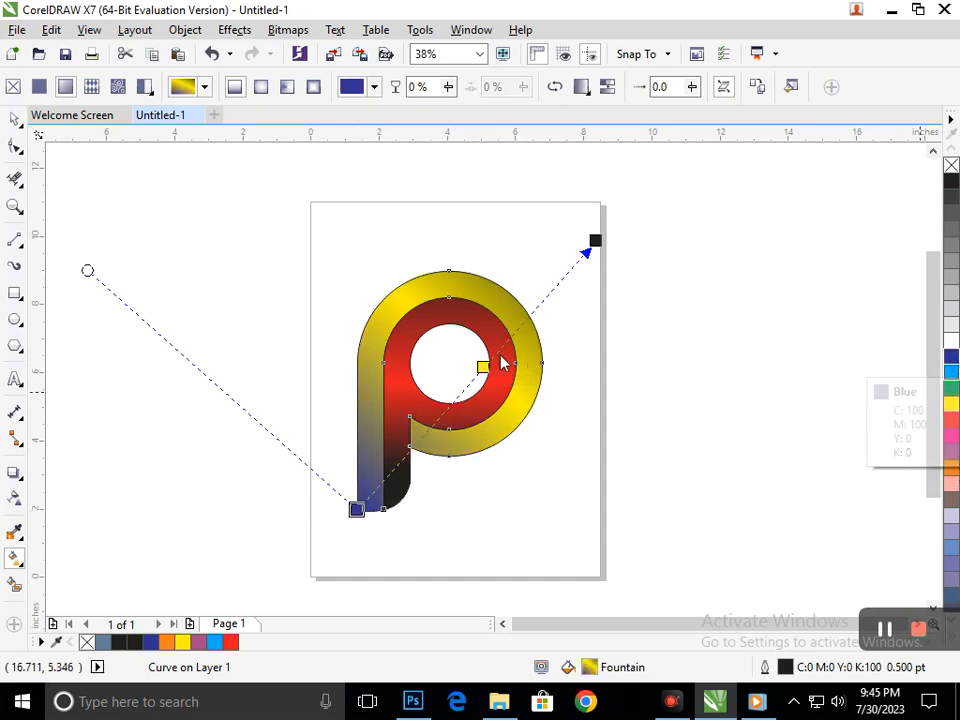
Set the outer band's upper-right gradient end to white and stretch it farther out past the page corner
left_click(594, 241)
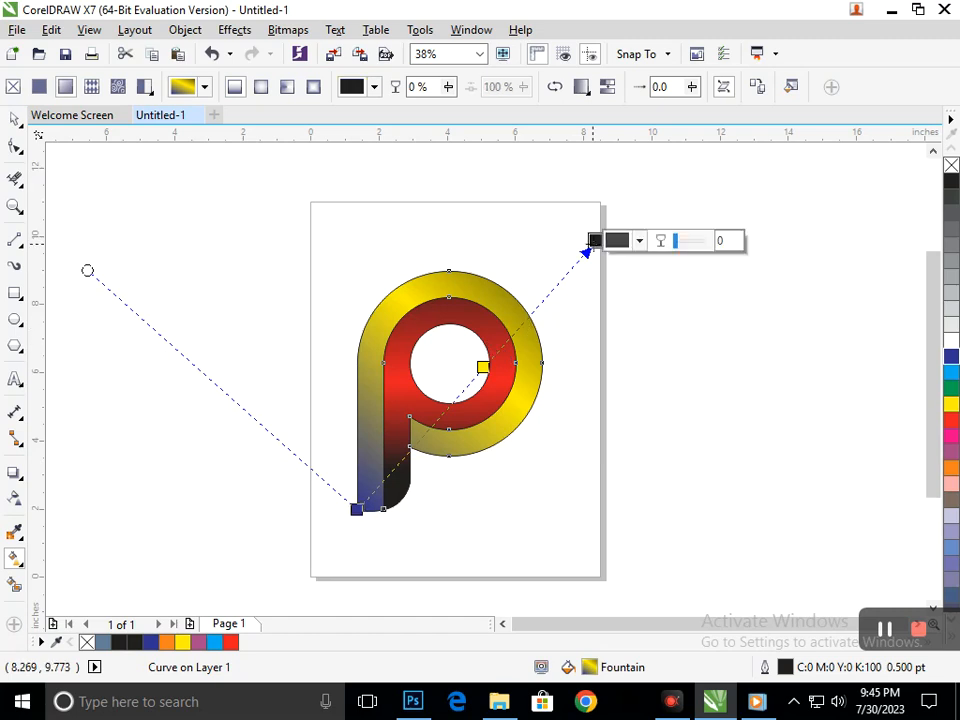
left_click(951, 345)
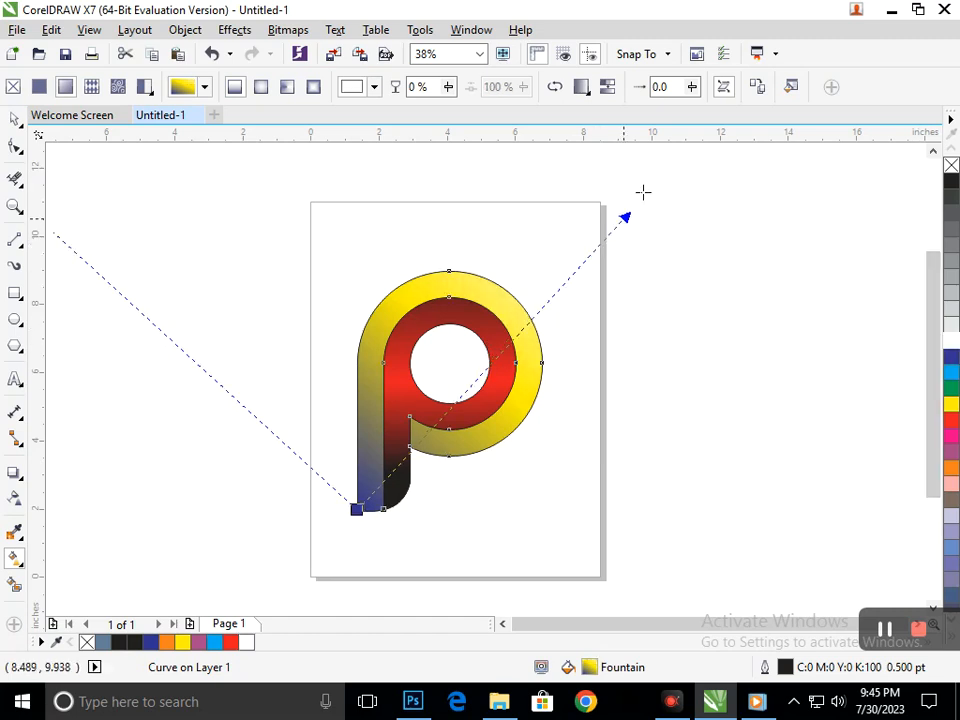
left_click_drag(643, 192, 670, 164)
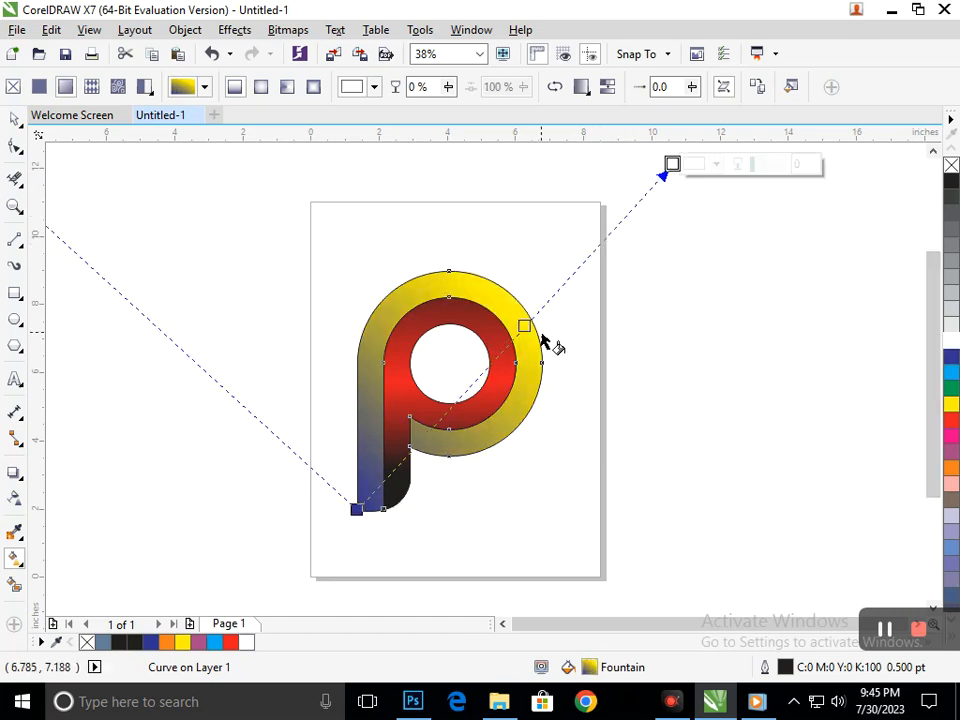
left_click(470, 515)
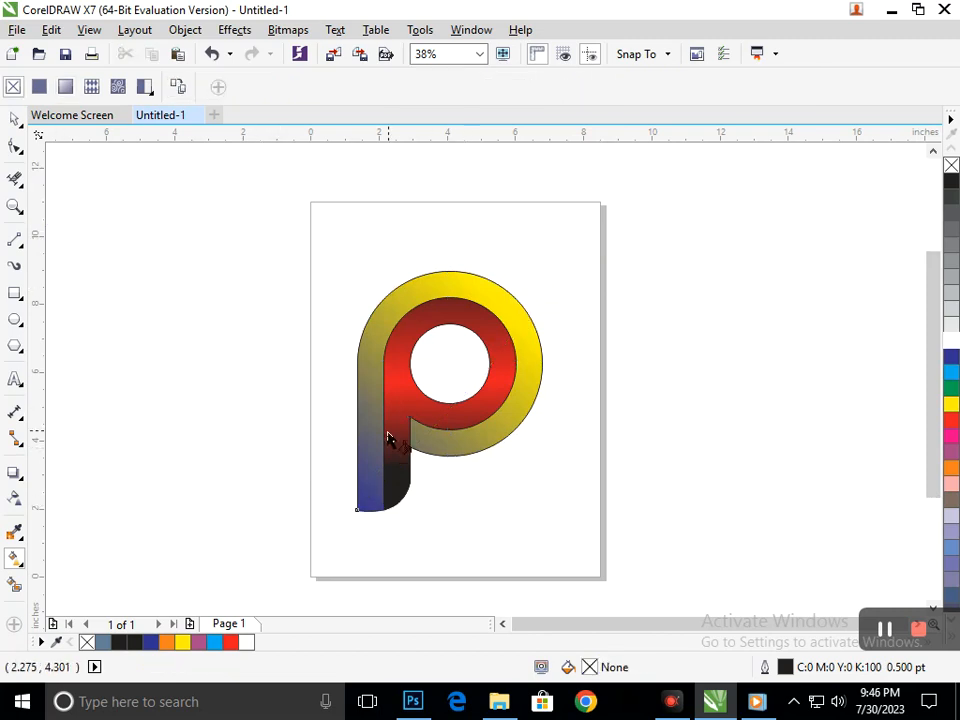
Try copying the fill of the inner band onto the outer band with Copy Properties
left_click(15, 120)
left_click_drag(490, 437, 473, 518)
key("ctrl+z")
left_click(51, 30)
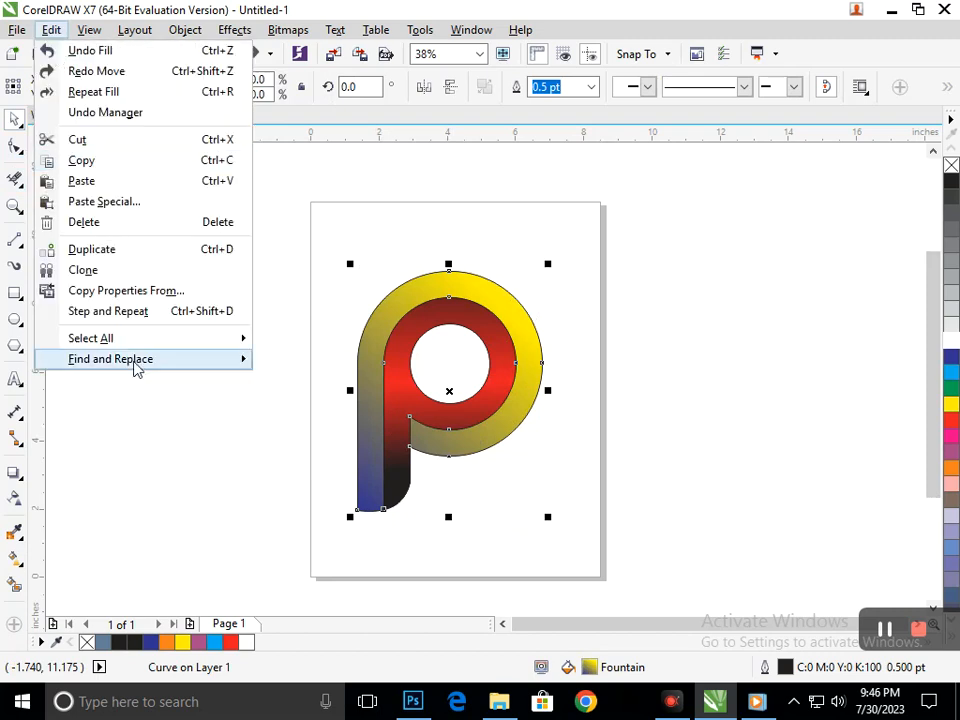
left_click(126, 291)
left_click(333, 330)
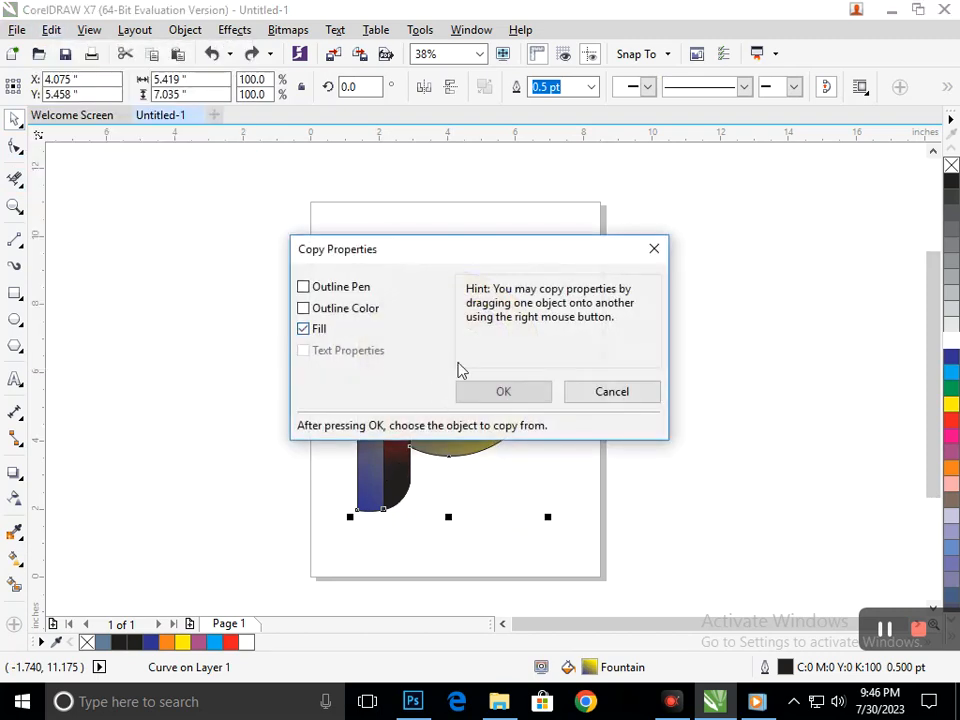
left_click(497, 393)
left_click(400, 428)
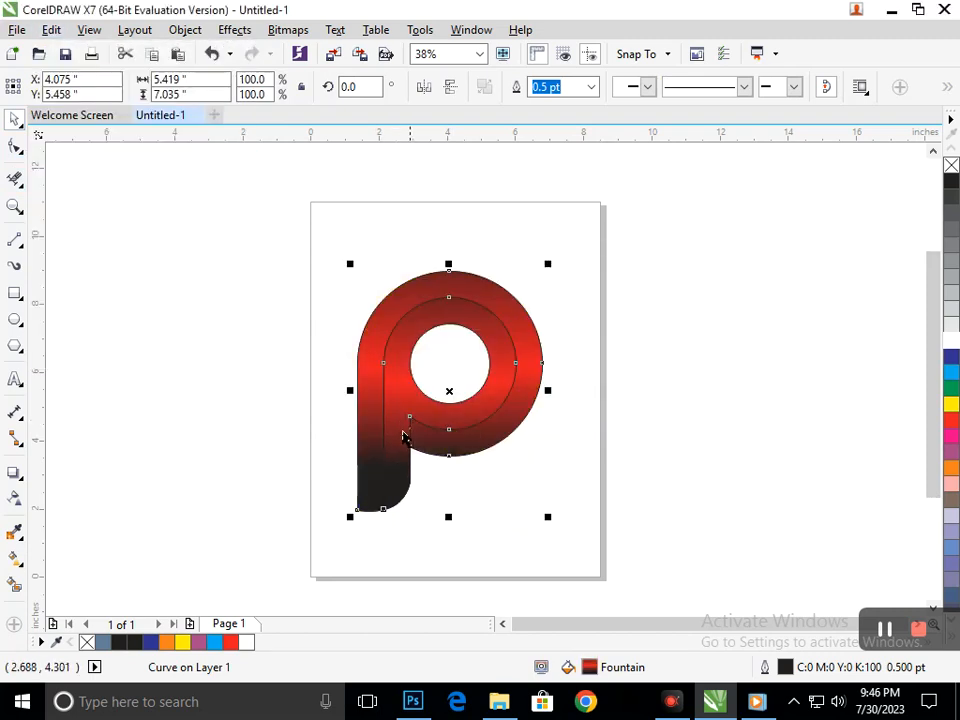
key("ctrl+z")
Copy the outer band's blue-to-yellow fountain fill onto the inner band with Copy Properties
left_click(223, 318)
left_click(454, 450)
left_click_drag(454, 450, 455, 541)
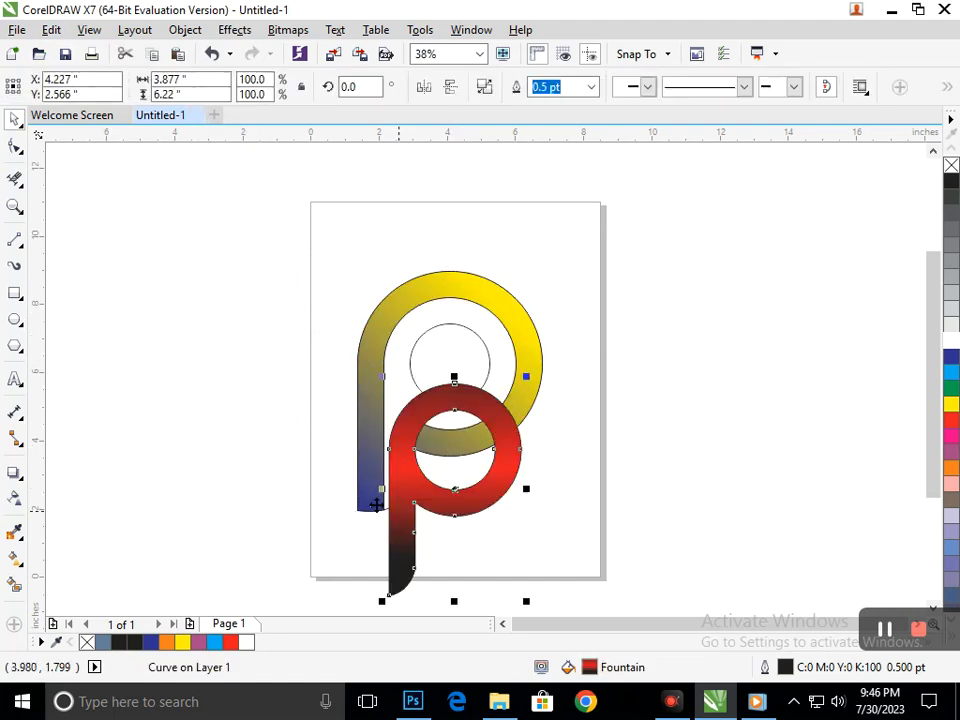
key("ctrl+z")
left_click(51, 30)
left_click(110, 300)
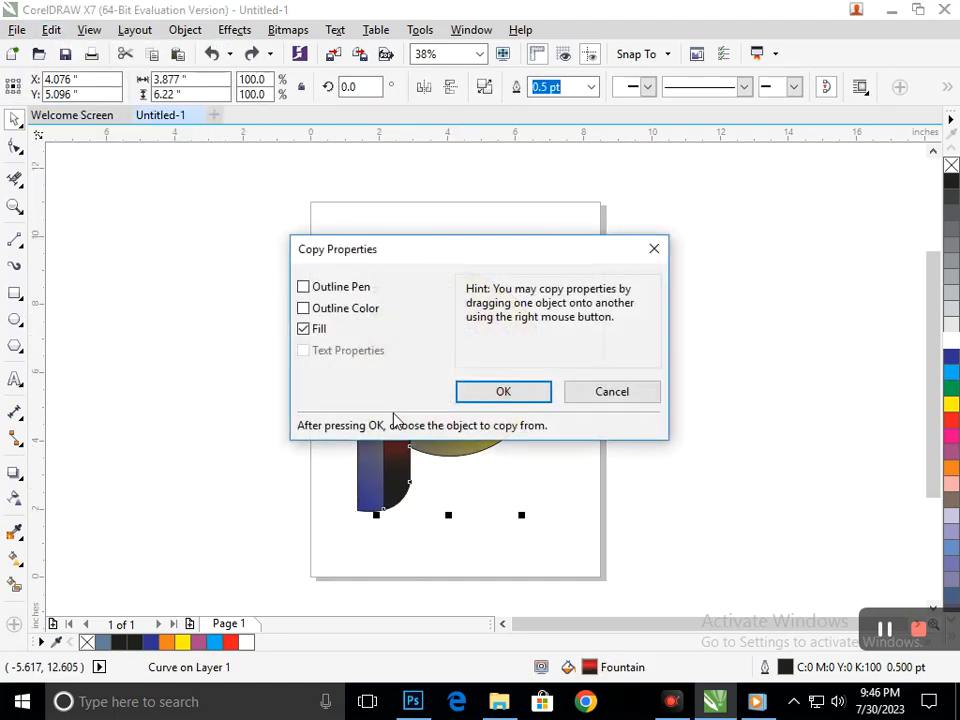
left_click(494, 389)
left_click(368, 410)
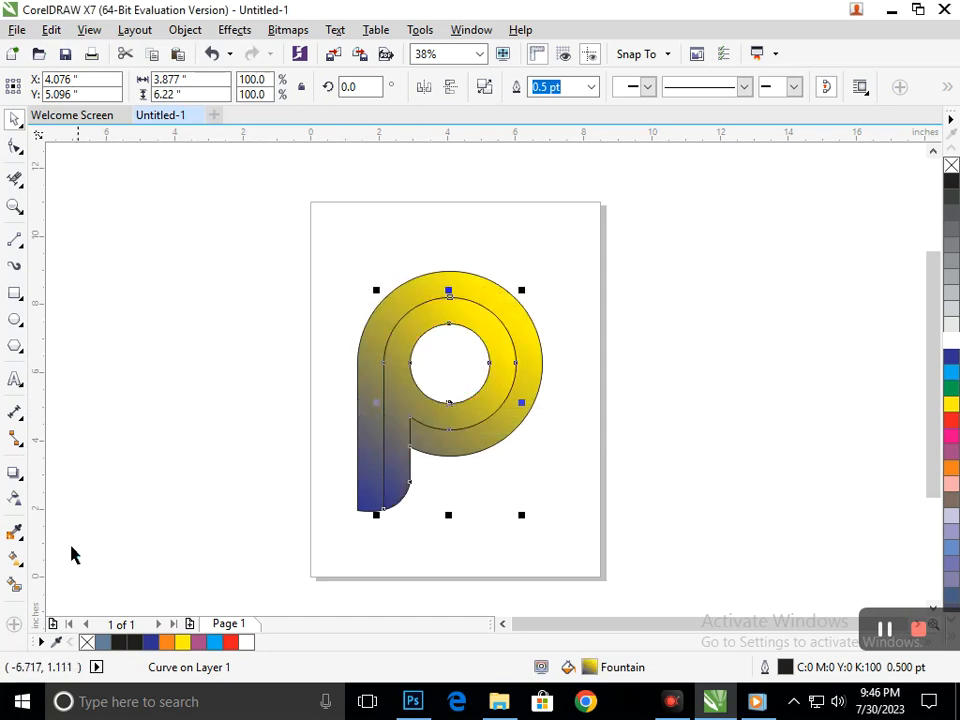
Reverse the inner band's fountain fill and pull its blue end in to the ring's upper-right part
left_click(24, 566)
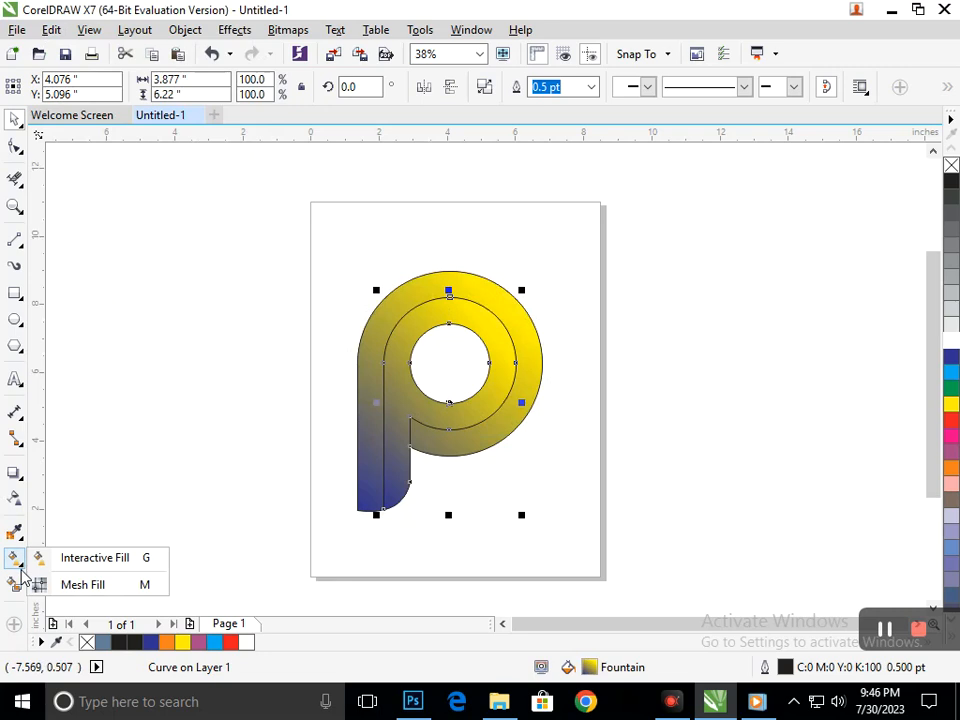
left_click(60, 557)
left_click(555, 88)
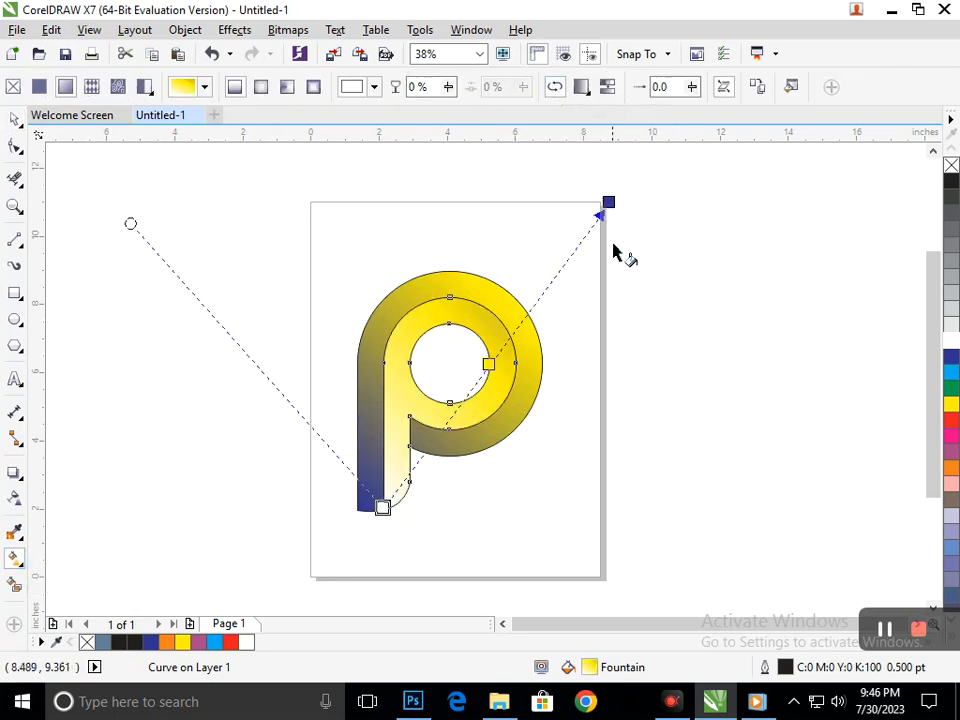
left_click_drag(608, 201, 504, 322)
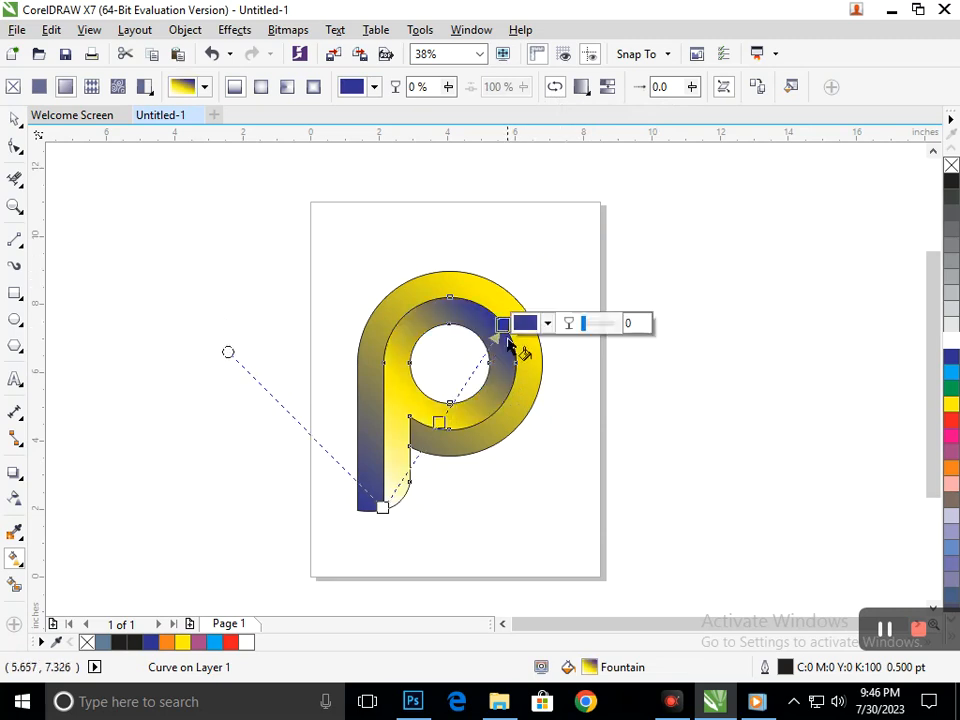
Colour the inner band's gradient start at the foot of the stem yellow and deselect the band
left_click(382, 506)
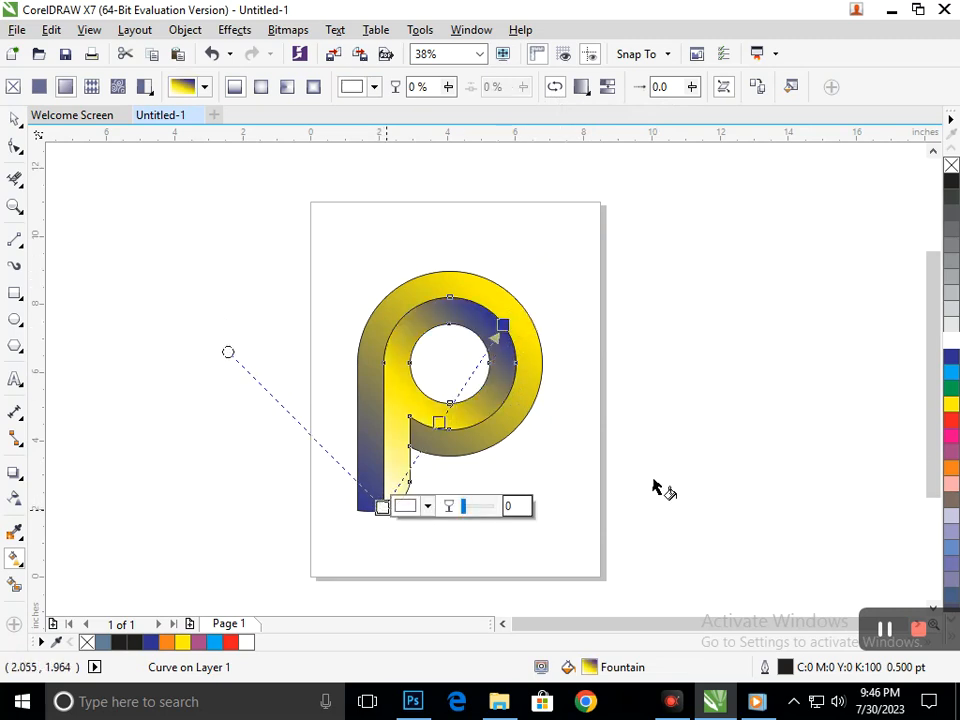
left_click(951, 403)
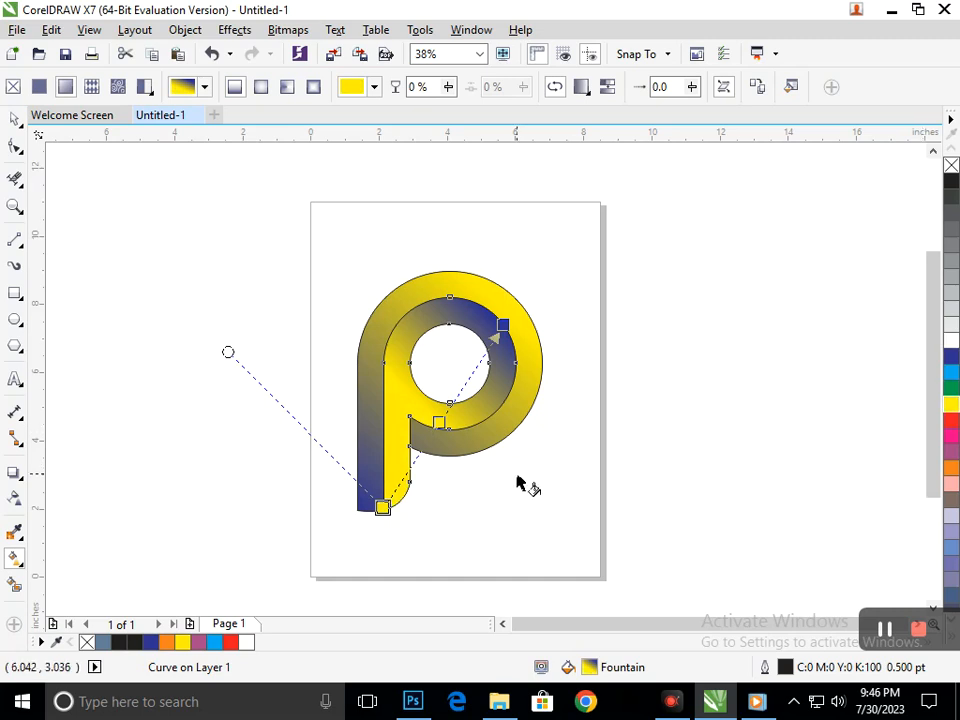
left_click(14, 119)
left_click(115, 318)
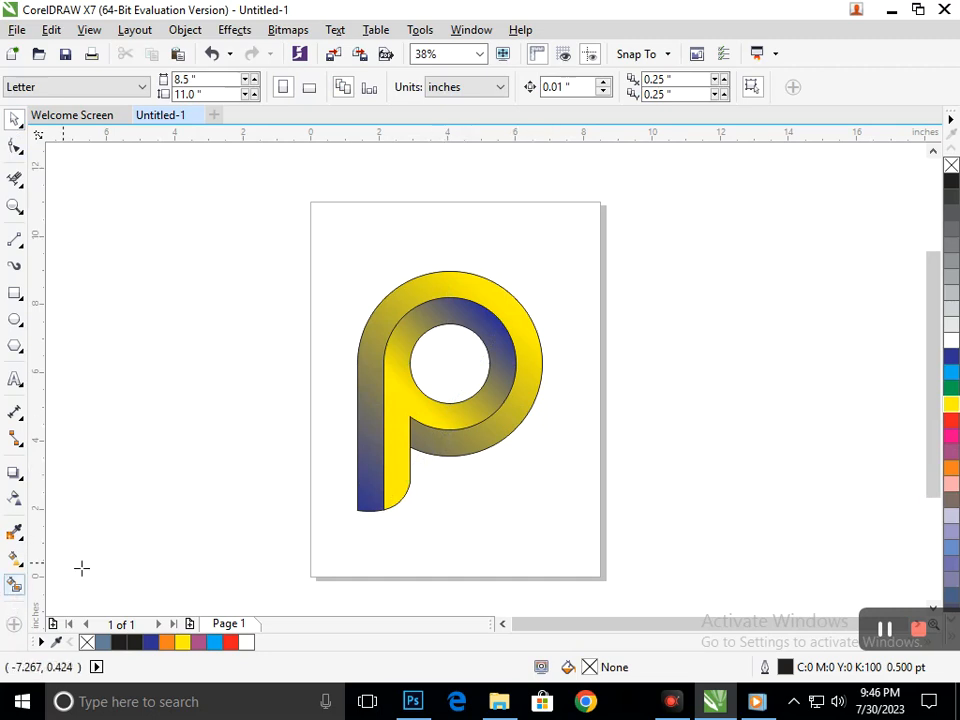
Try a Smart Fill on the circle in the centre of the P
left_click(438, 371)
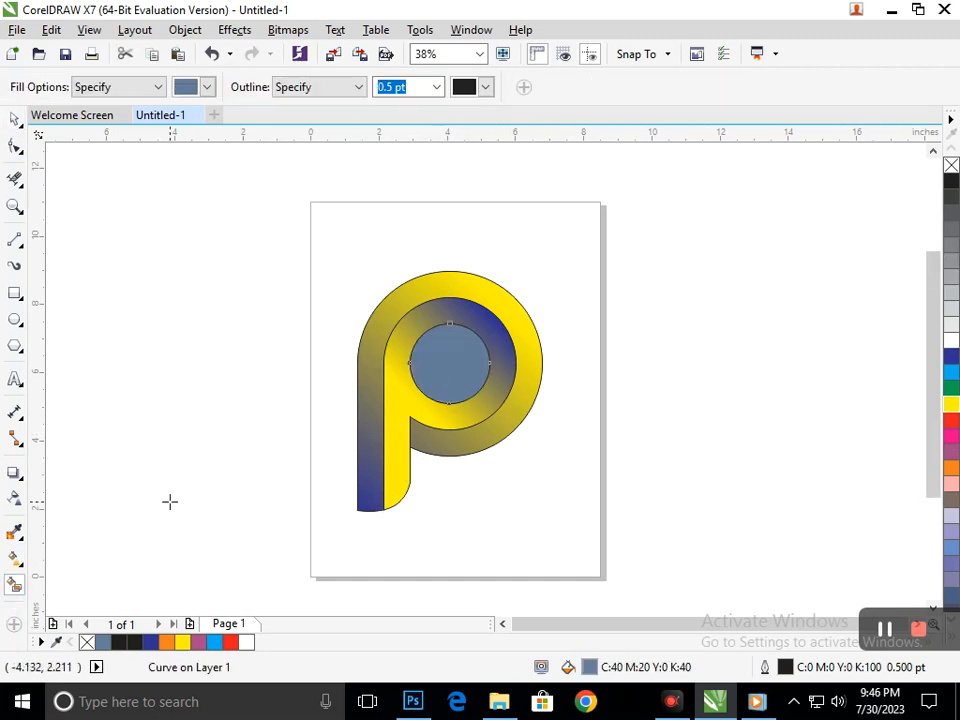
key("ctrl+z")
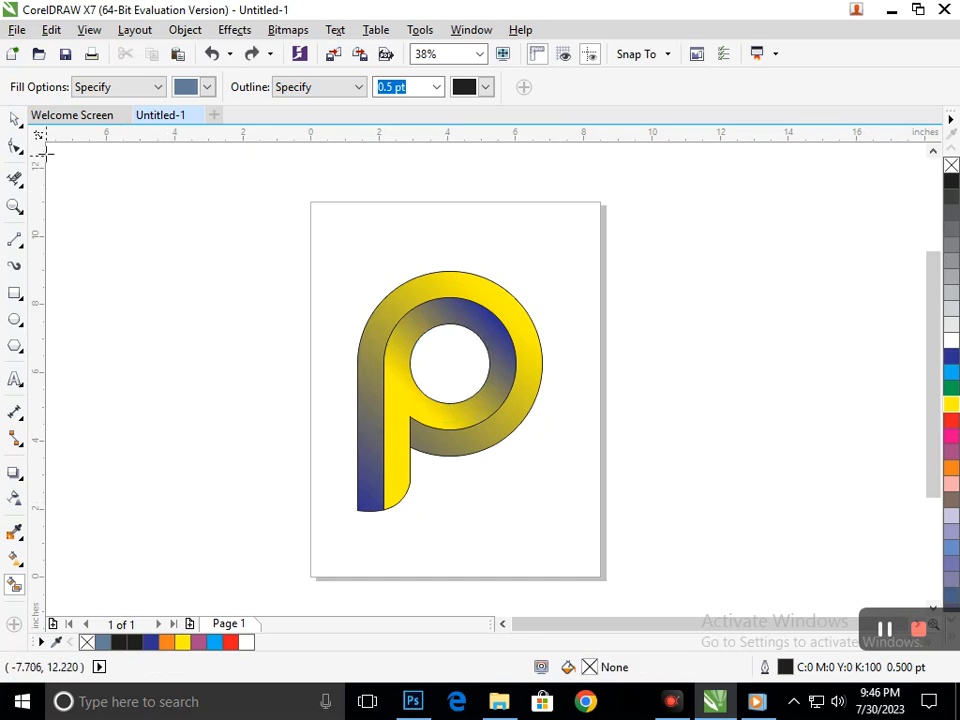
Move the whole P right and slightly up, to about X 5.05 and Y 5.74 inches
left_click(16, 121)
left_click_drag(248, 243, 580, 535)
left_click_drag(484, 429, 530, 421)
left_click(490, 550)
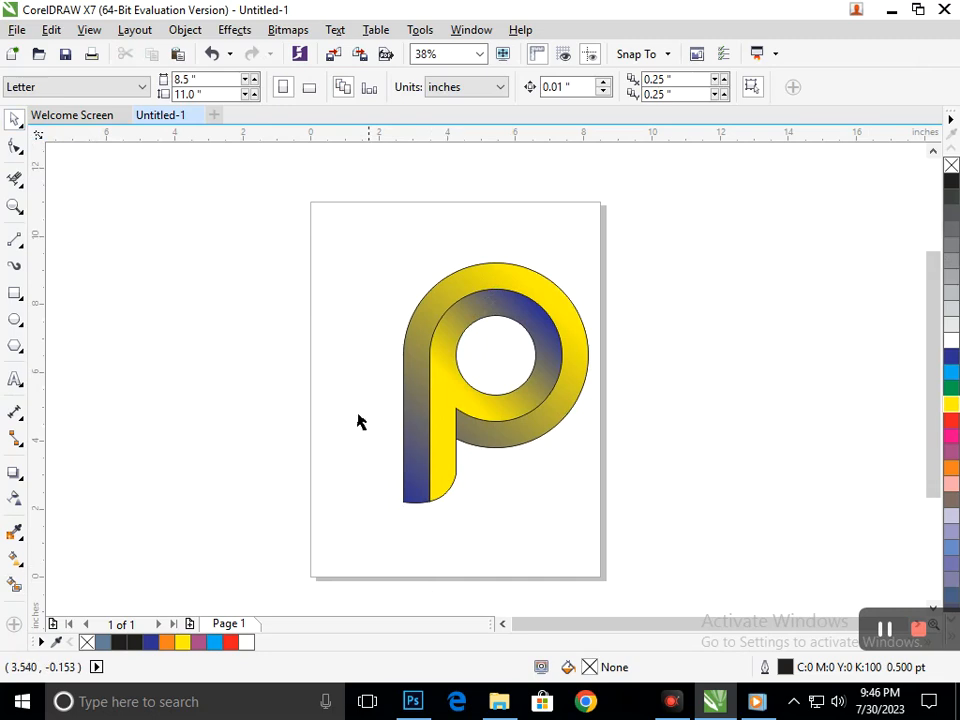
left_click_drag(360, 214, 647, 536)
left_click_drag(499, 426, 484, 422)
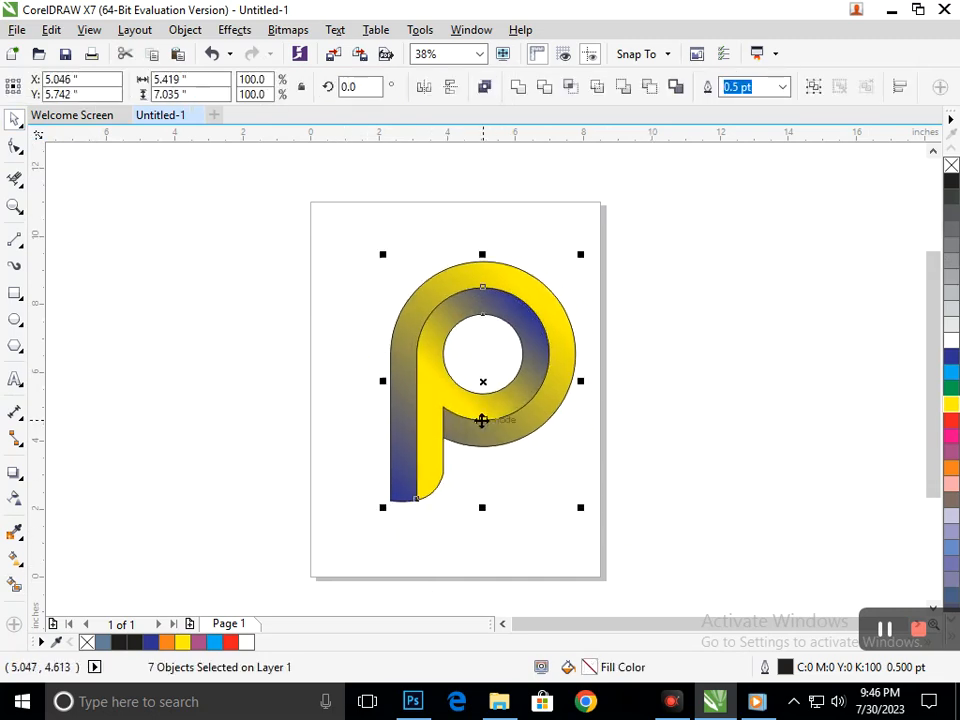
Pull the outer band's gradient end in from beyond the page to the band's upper-right part and colour it yellow
left_click(408, 466)
left_click(20, 564)
left_click(56, 560)
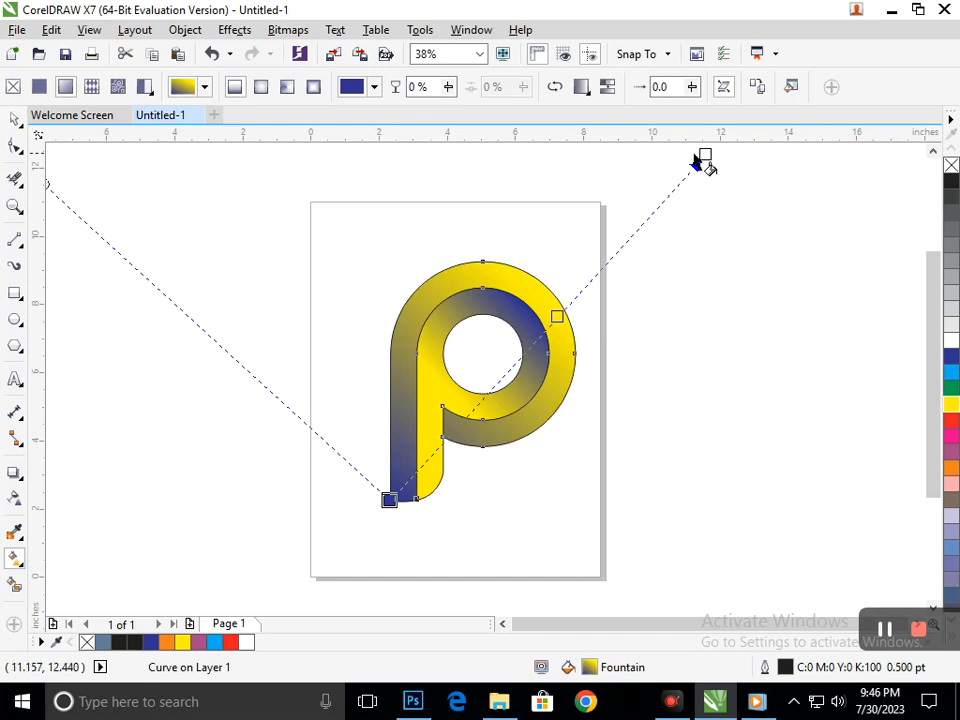
left_click_drag(705, 155, 527, 272)
left_click(950, 403)
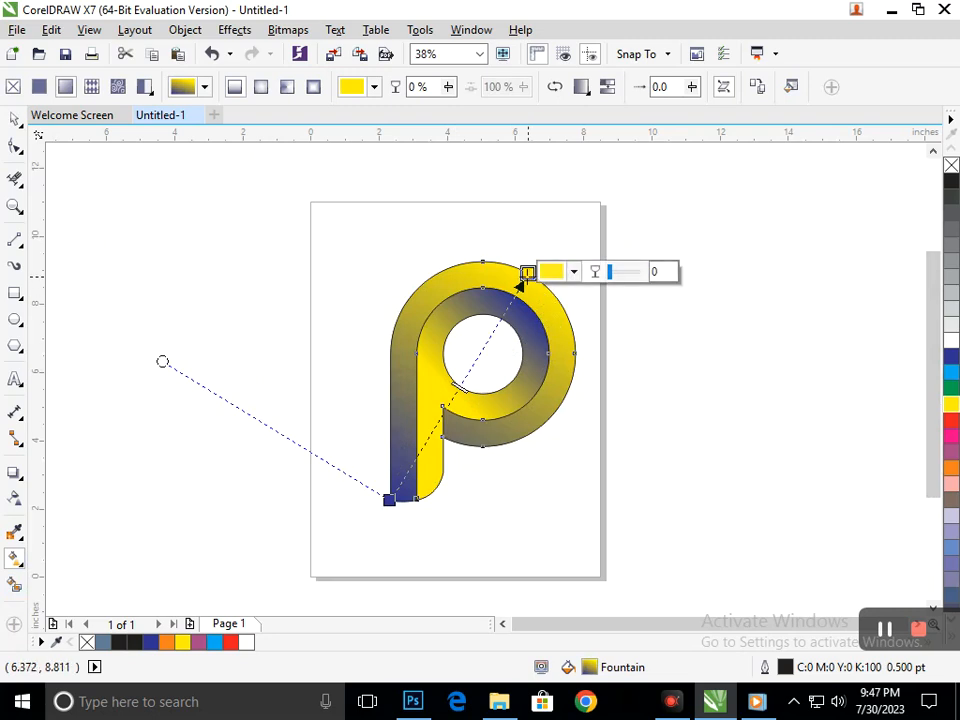
mouse_move(527, 273)
left_mouse_down()
mouse_move(507, 301)
mouse_move(563, 221)
mouse_move(530, 273)
left_mouse_up()
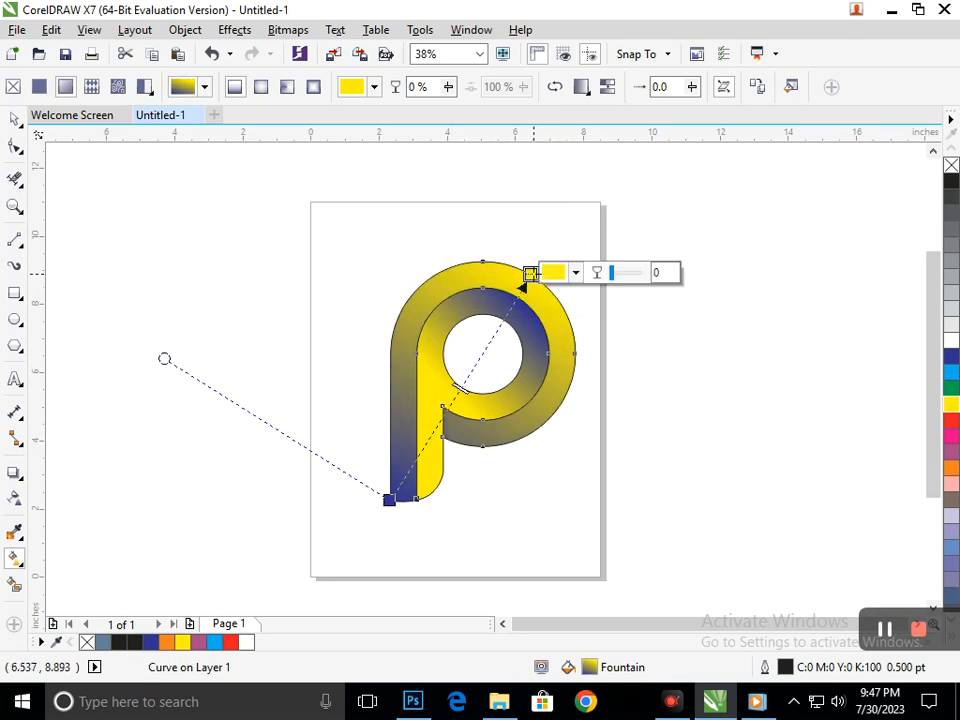
Nudge the blue end of the inner band's gradient slightly up and left, and deselect the band
left_click(433, 478)
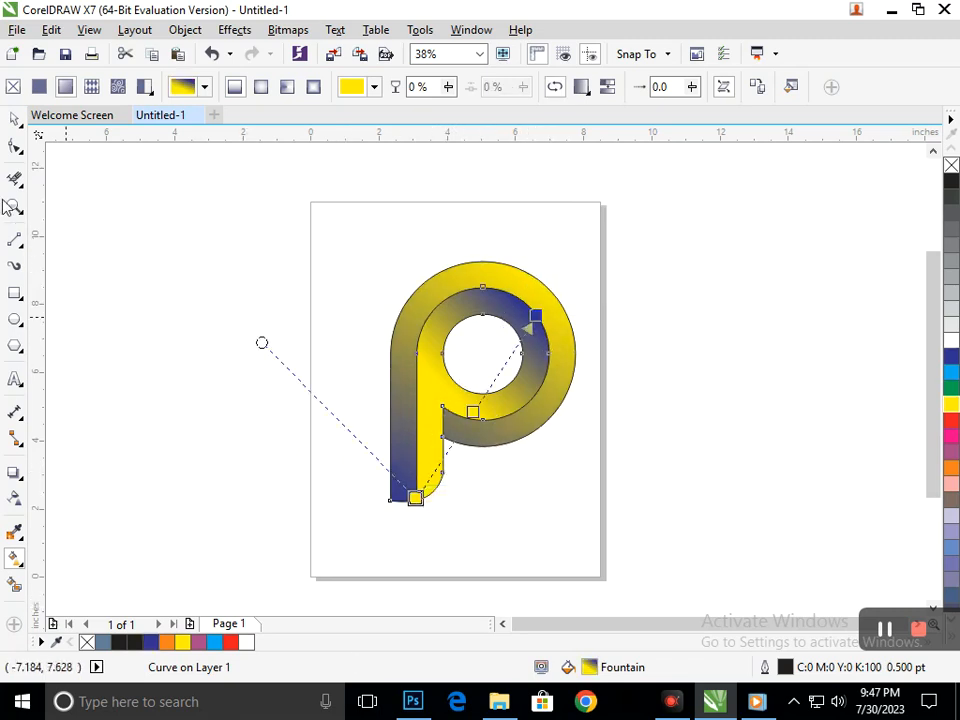
mouse_move(536, 316)
left_mouse_down()
mouse_move(499, 328)
mouse_move(528, 305)
left_mouse_up()
left_click(16, 122)
left_click(96, 272)
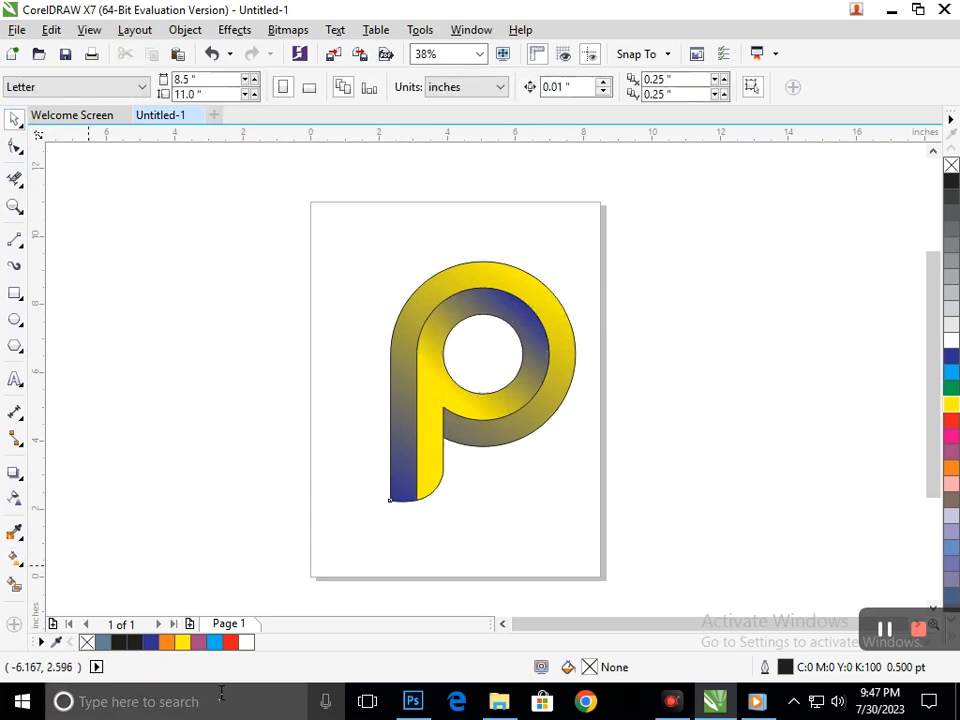
Remove the outlines from all parts of the P by setting their outline width to None
left_click_drag(308, 204, 600, 587)
left_click(784, 87)
left_click(760, 162)
left_click(730, 323)
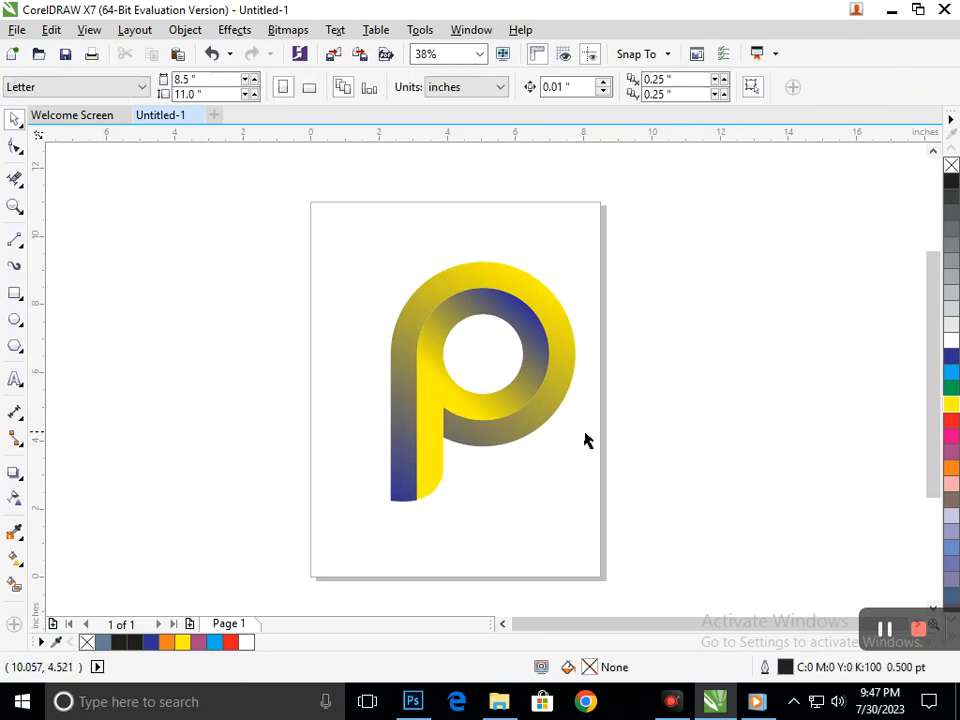
left_click_drag(345, 219, 669, 589)
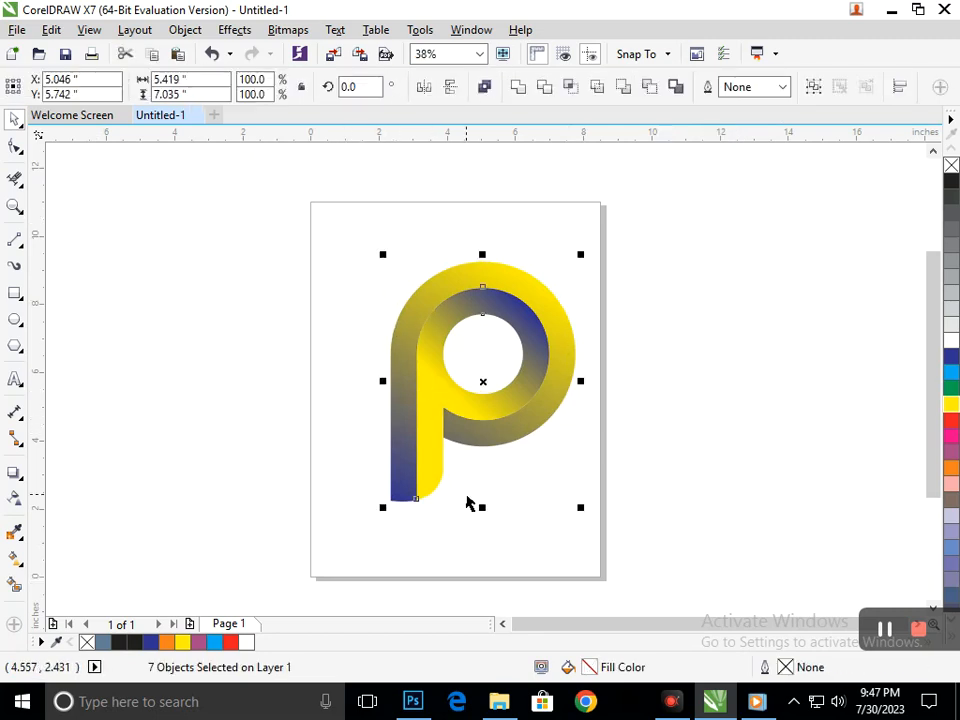
left_click(463, 514)
scroll(463, 514, "up", 1)
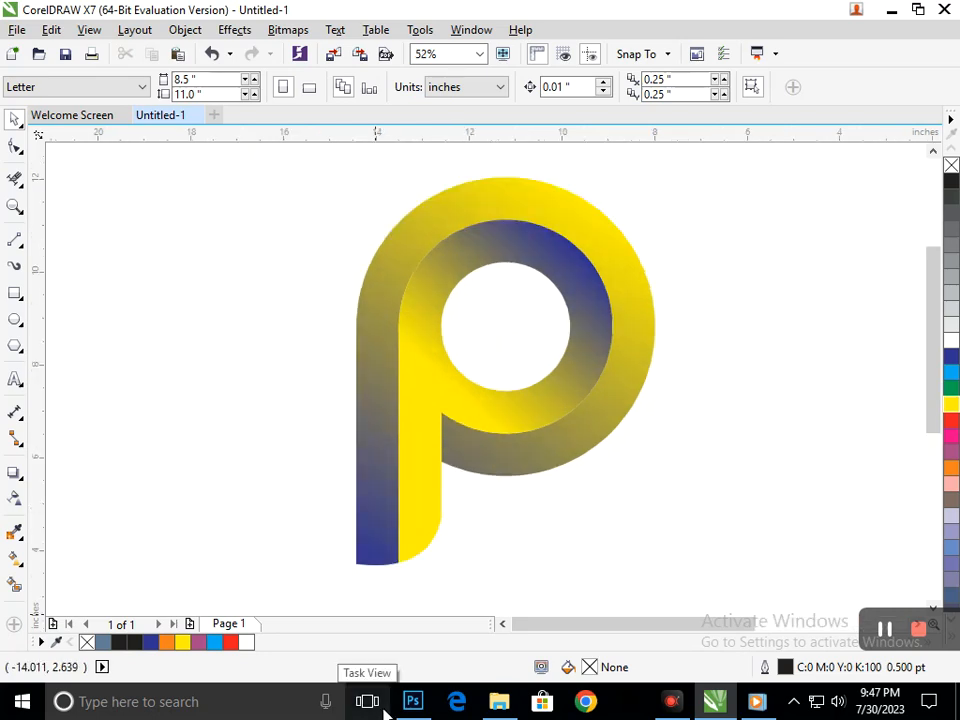